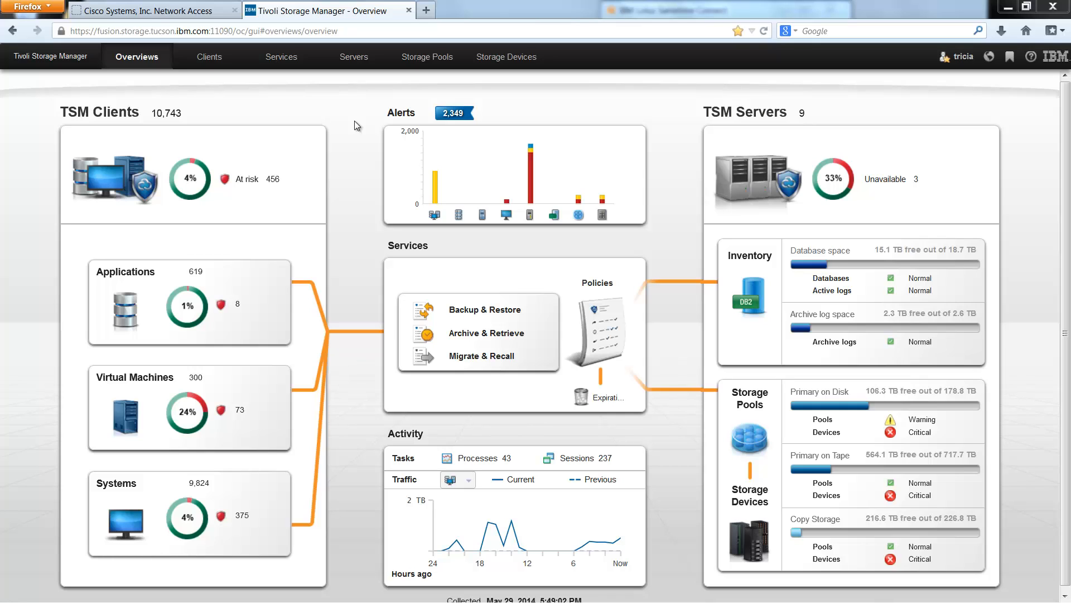
List the client schedules matching "tesla", sorted by start time
mouse_move(212, 65)
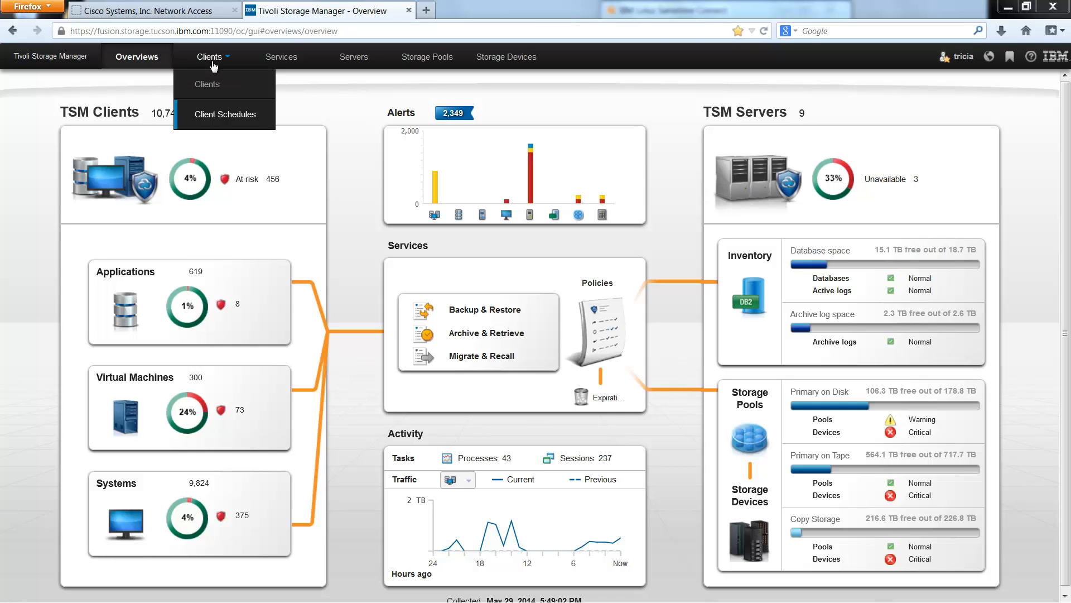
left_click(208, 115)
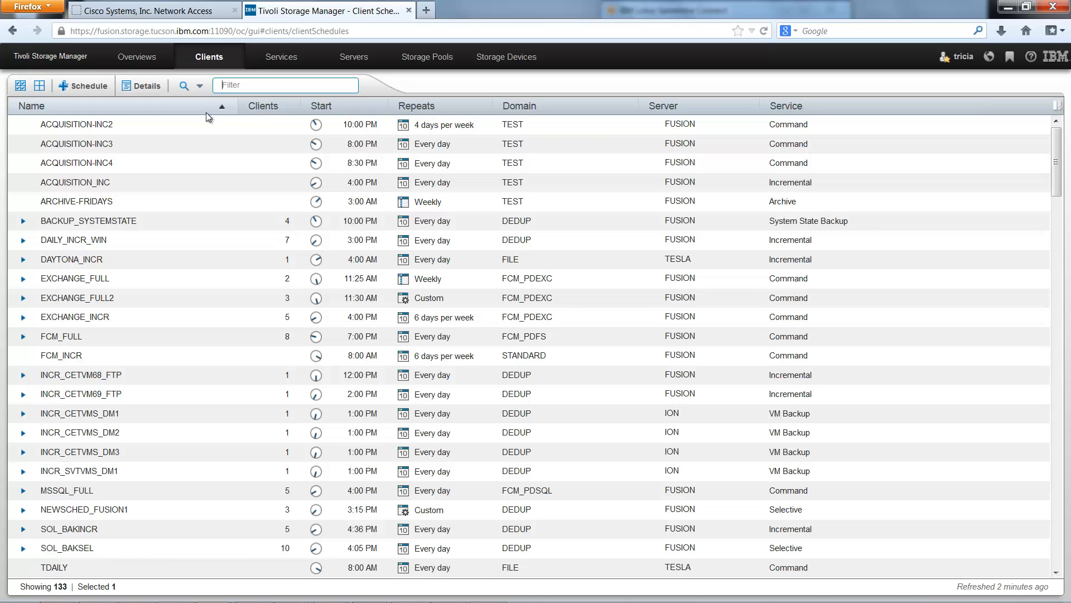
left_click(252, 86)
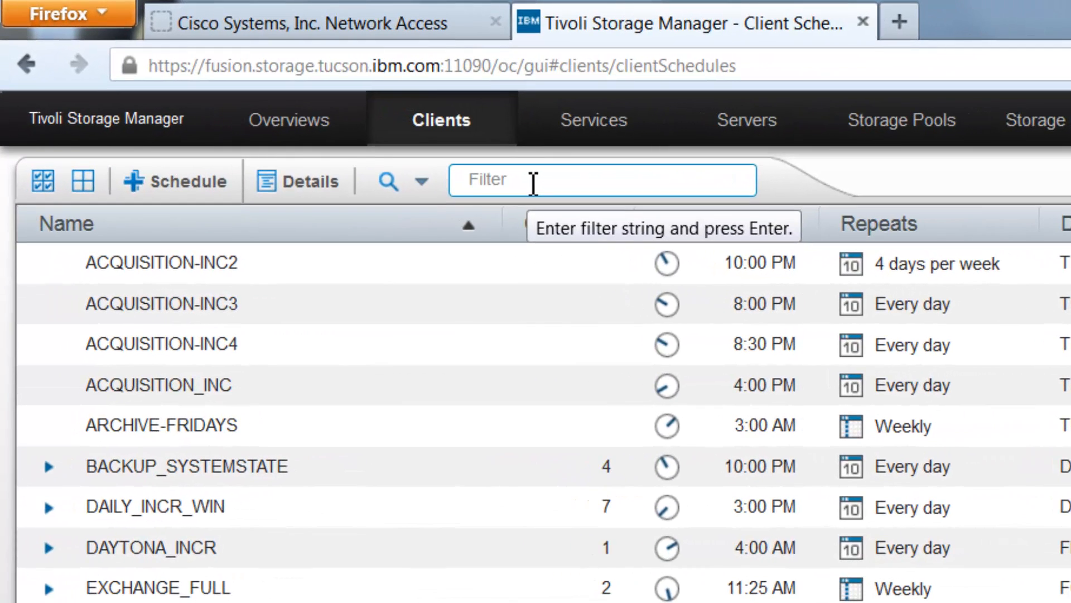
type("tesla")
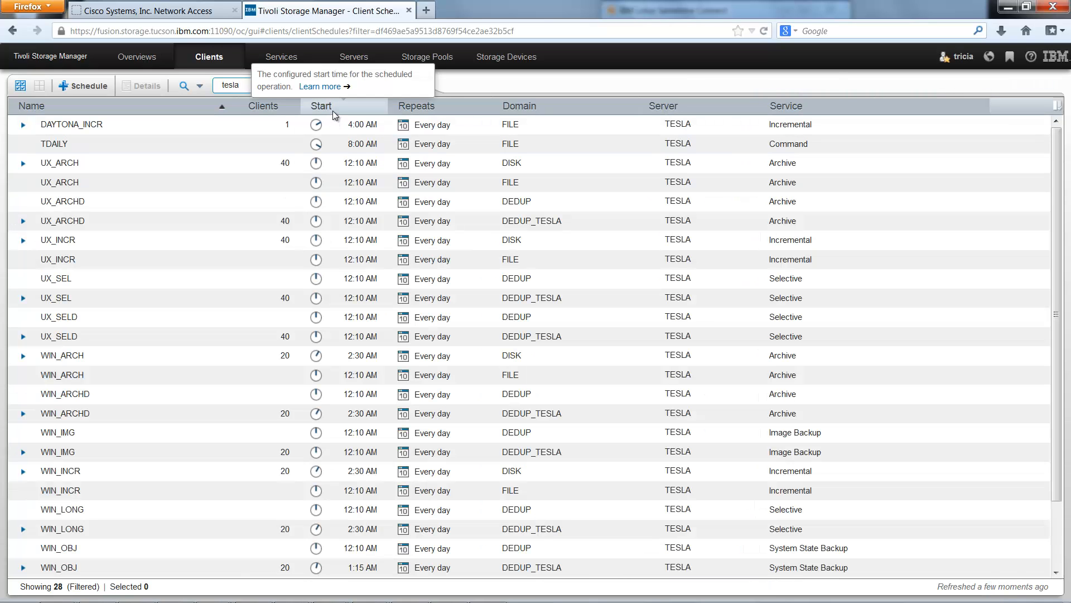
left_click(333, 111)
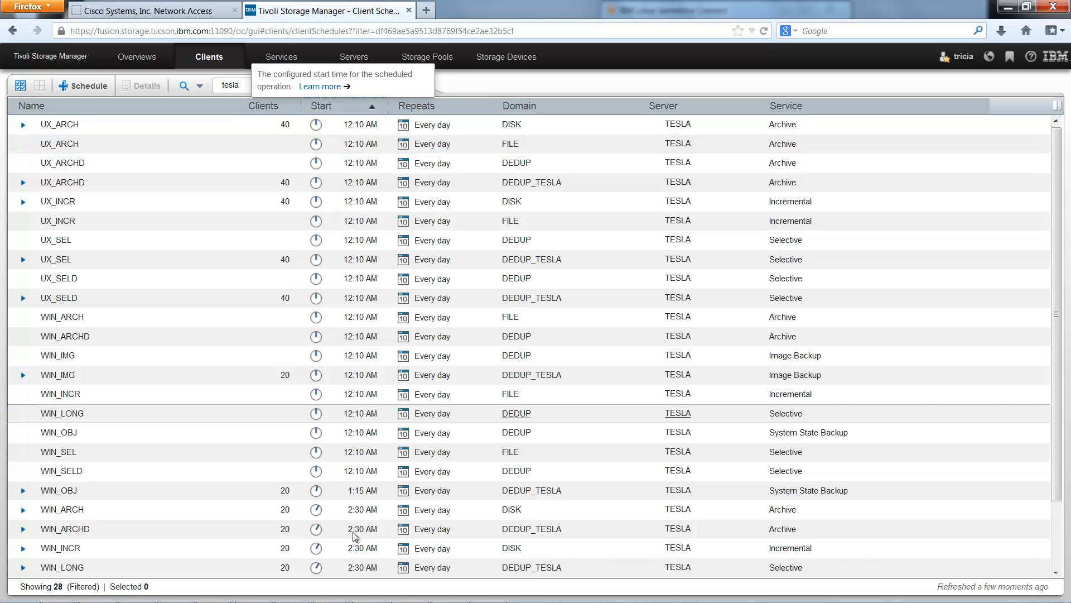
Open the details of the 2:30 AM WIN_LONG schedule in the DEDUP_TESLA domain and expand its settings
mouse_move(317, 568)
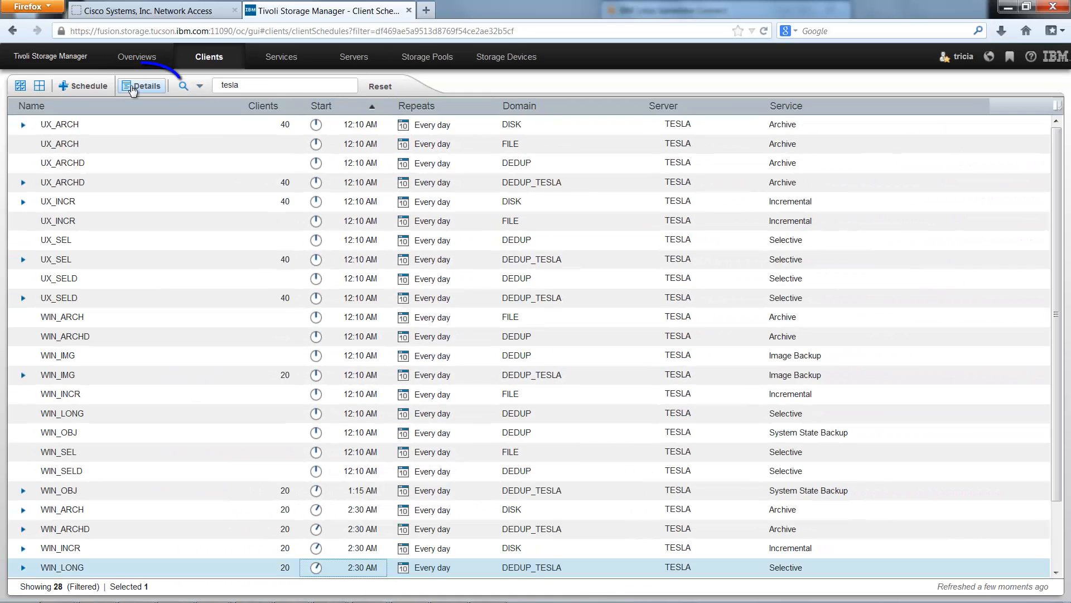
left_click(132, 87)
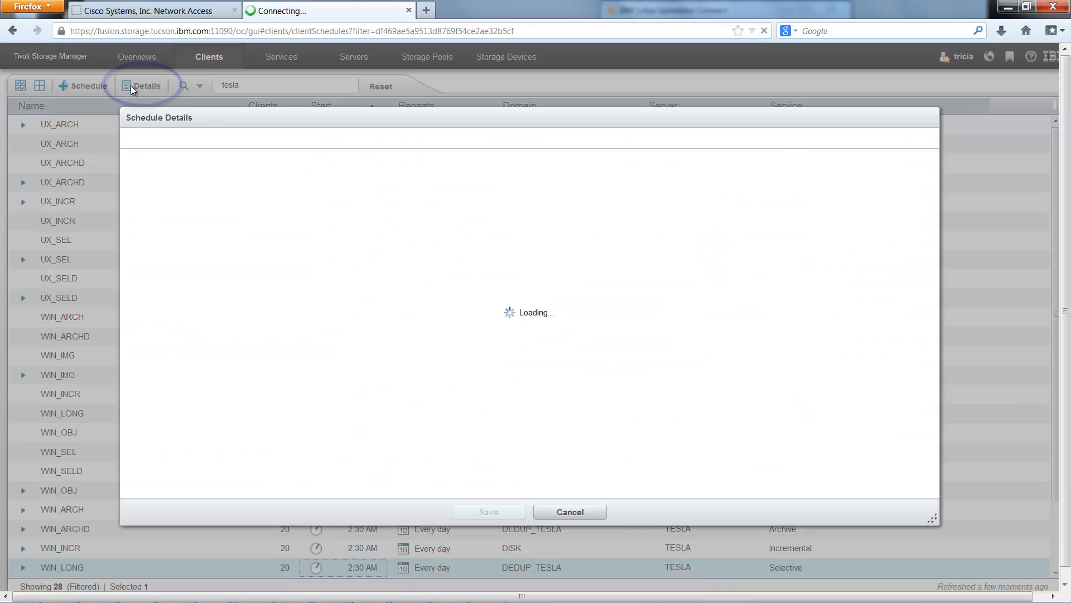
left_click(138, 176)
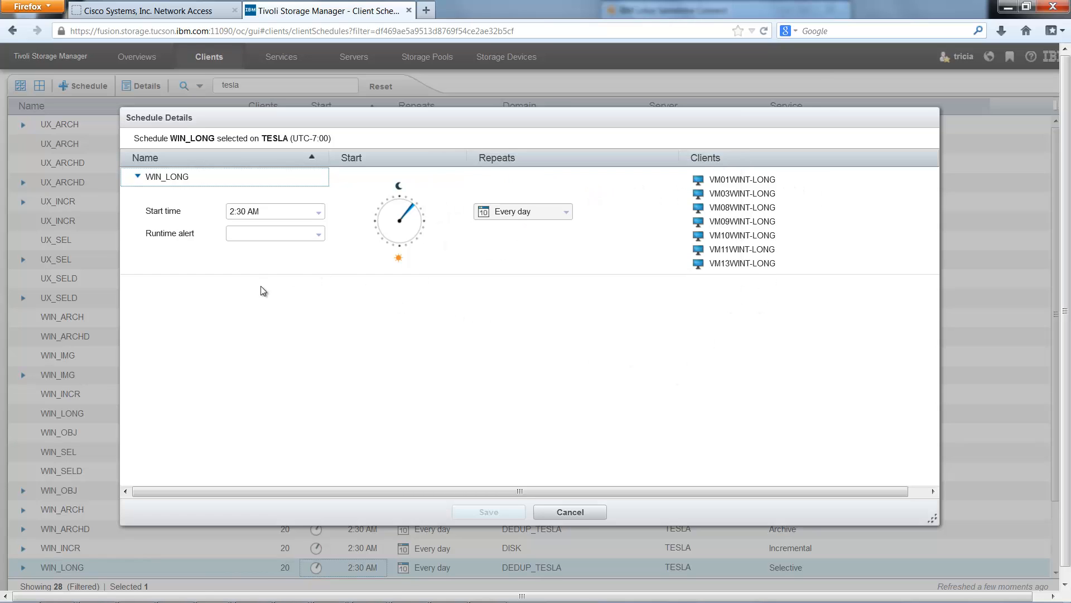
Try to choose a runtime alert time for the WIN_LONG schedule
left_click(245, 234)
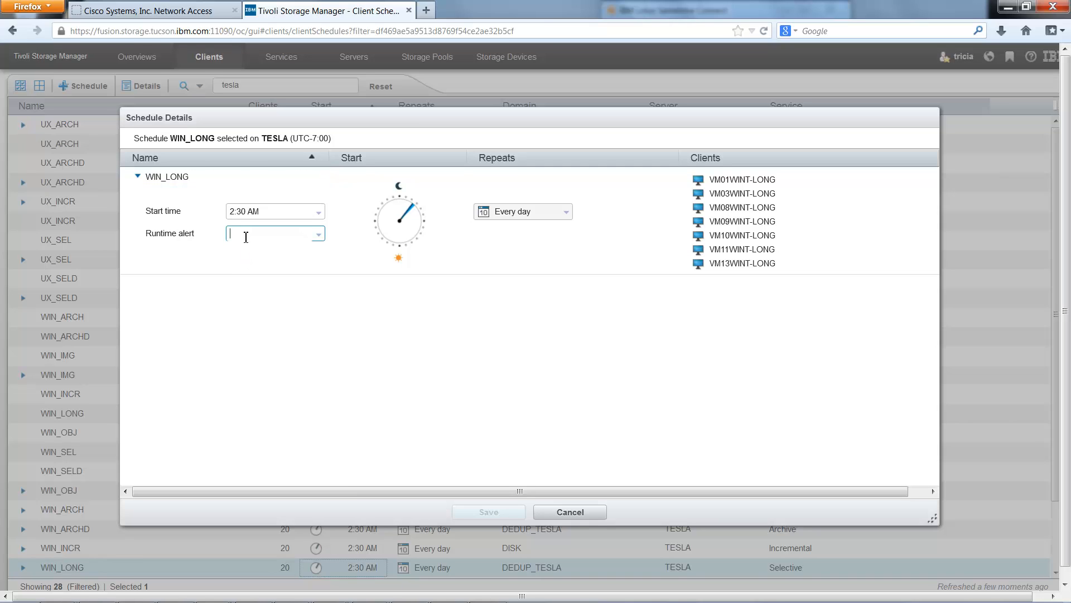
left_click(258, 256)
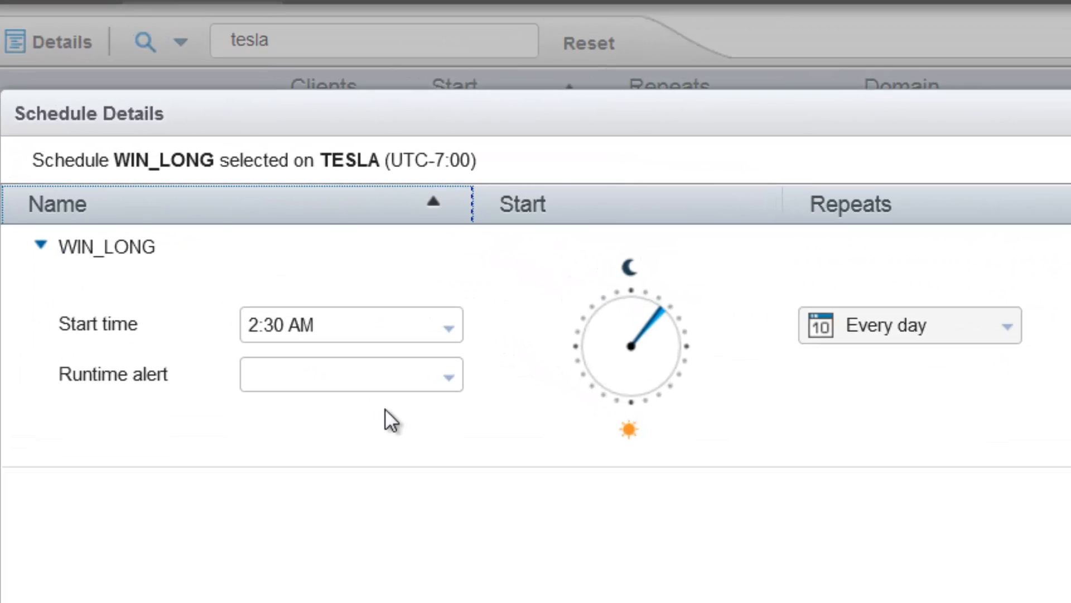
left_click(450, 387)
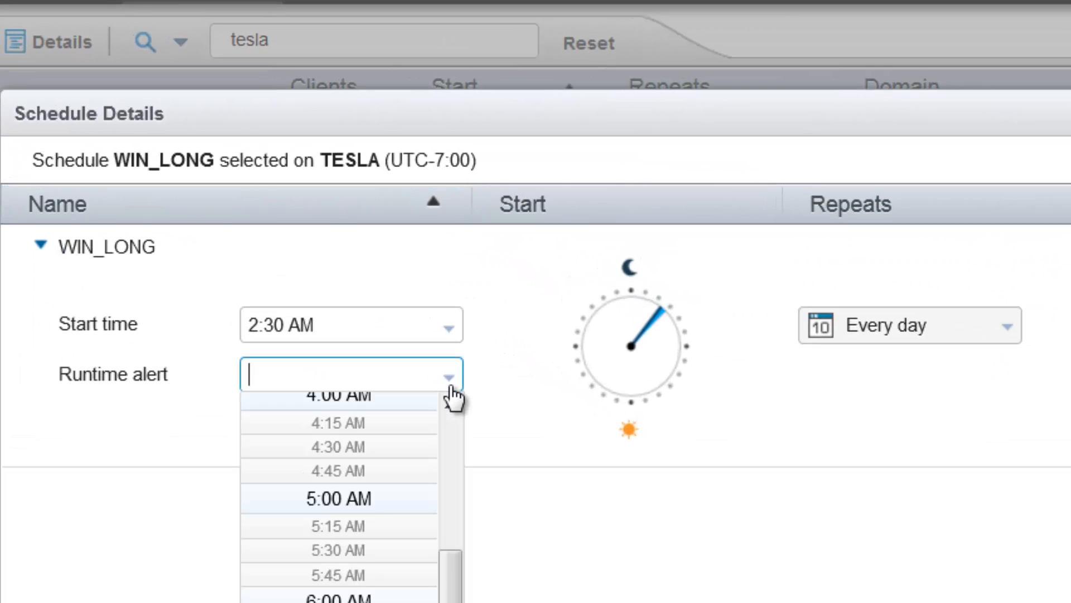
left_click(402, 446)
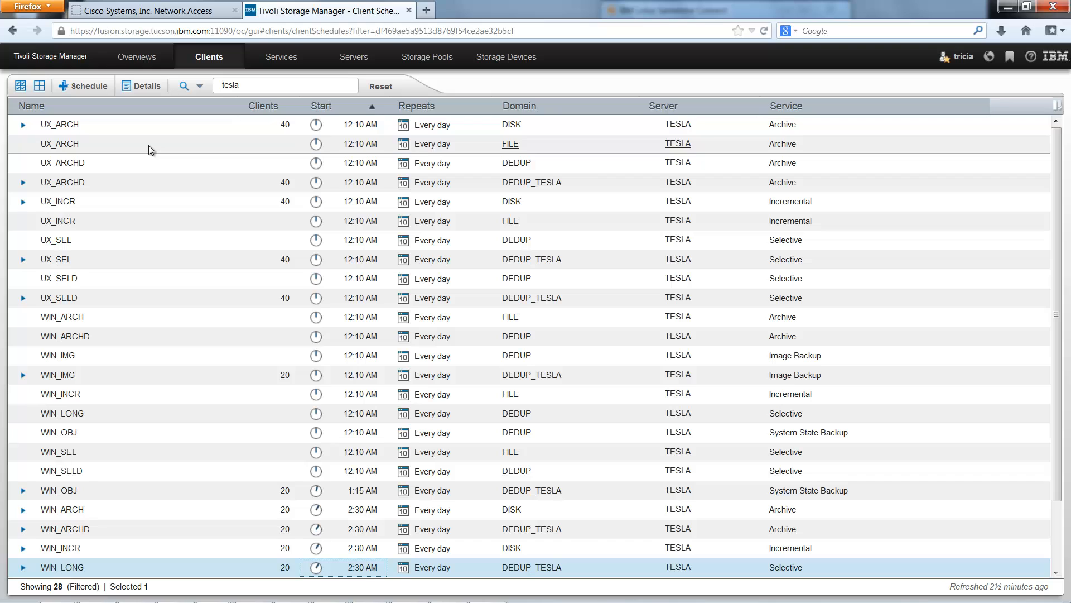
Start a new client schedule on the FUSION server in the TEST domain
left_click(79, 90)
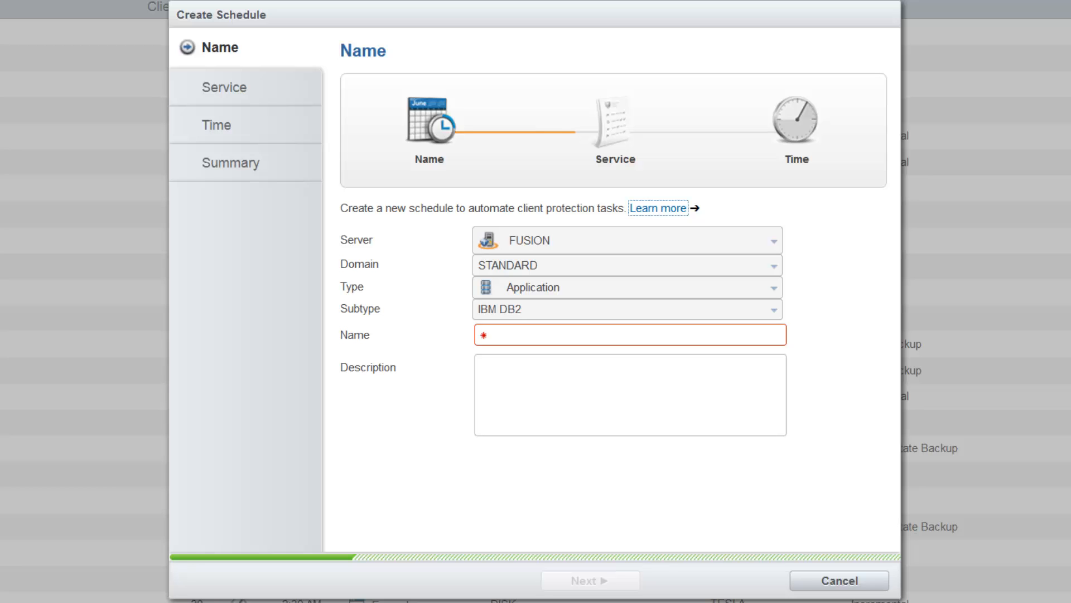
left_click(773, 242)
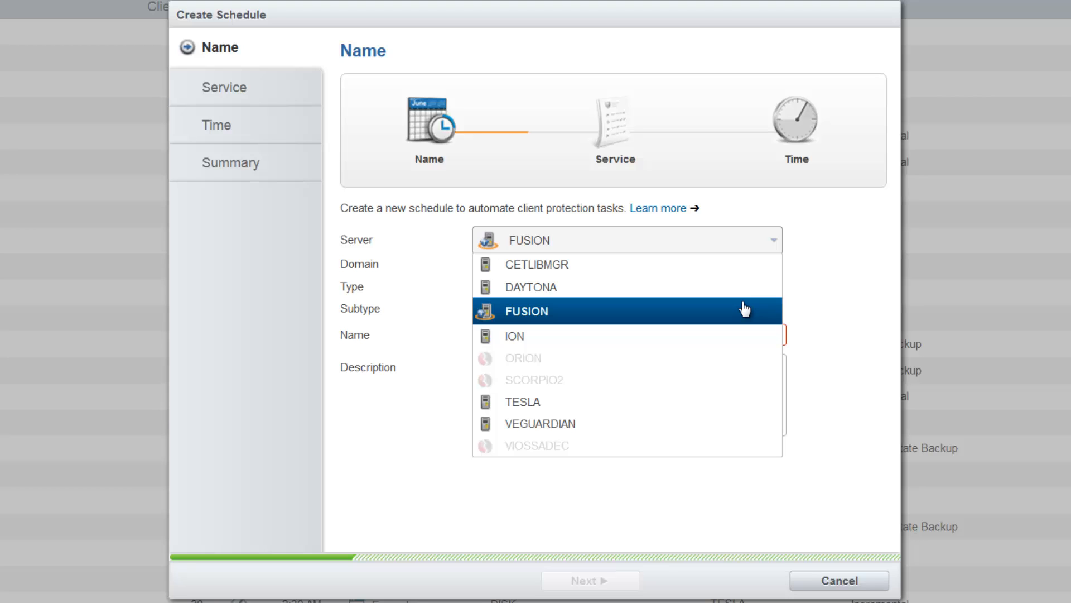
left_click(721, 307)
left_click(773, 268)
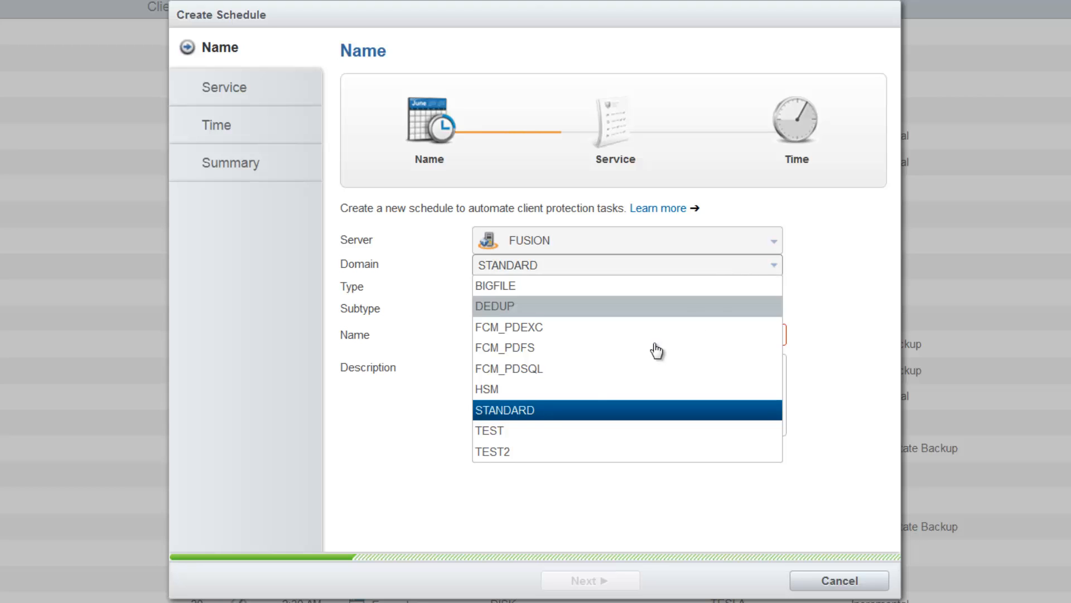
left_click(505, 431)
Set the schedule type to System, name it EDU_DAILY_INC and describe it as "incremental backup of the education machines"
left_click(773, 290)
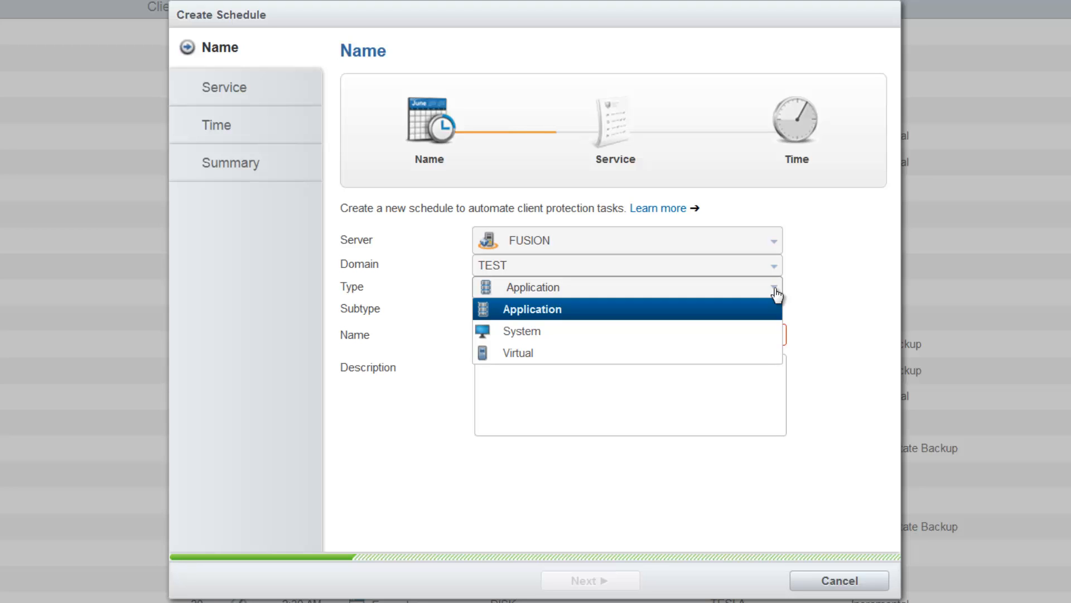
left_click(540, 329)
left_click(540, 288)
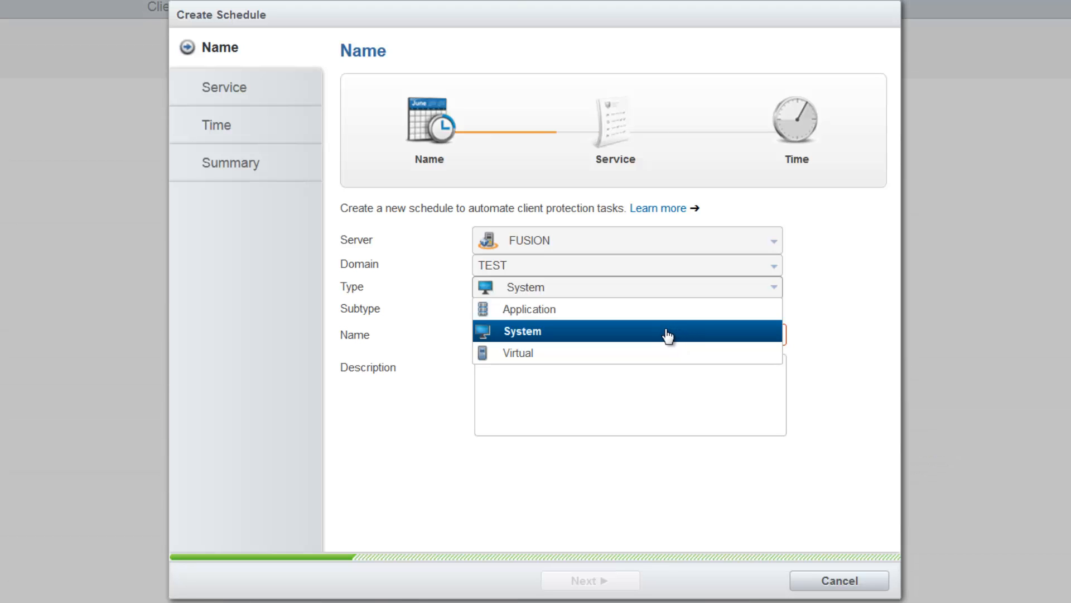
left_click(664, 334)
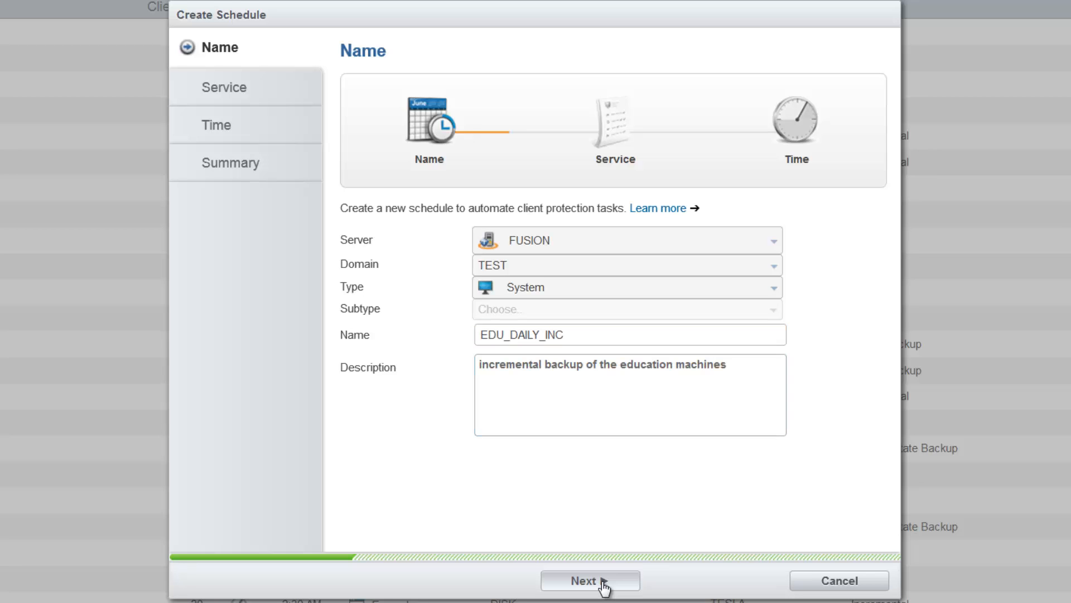
Keep daily incremental backup as the scheduled service and set the start time to 8:00 PM
left_click(592, 580)
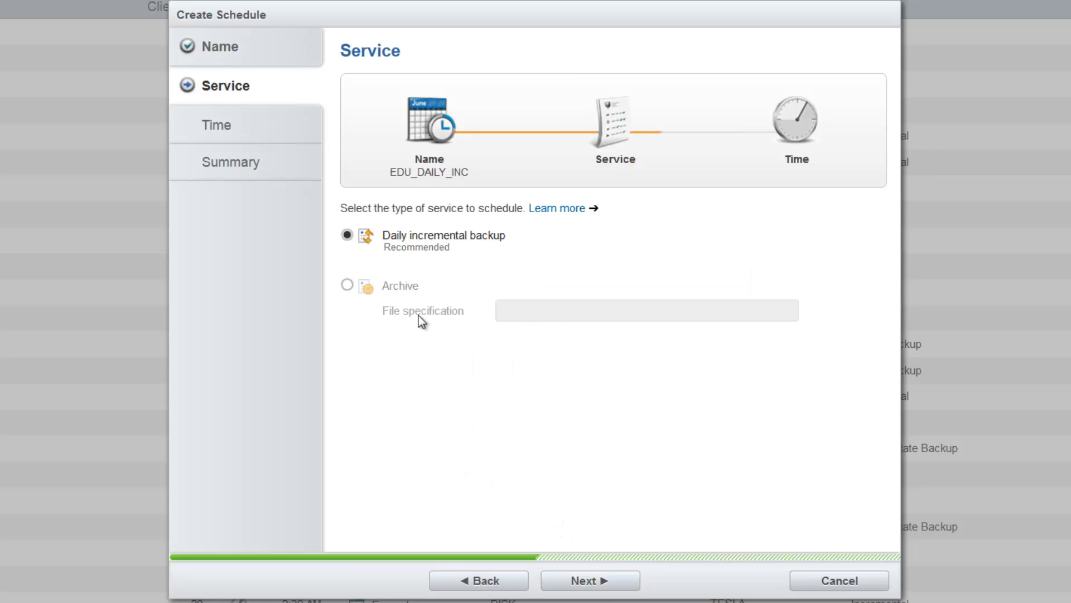
left_click(348, 284)
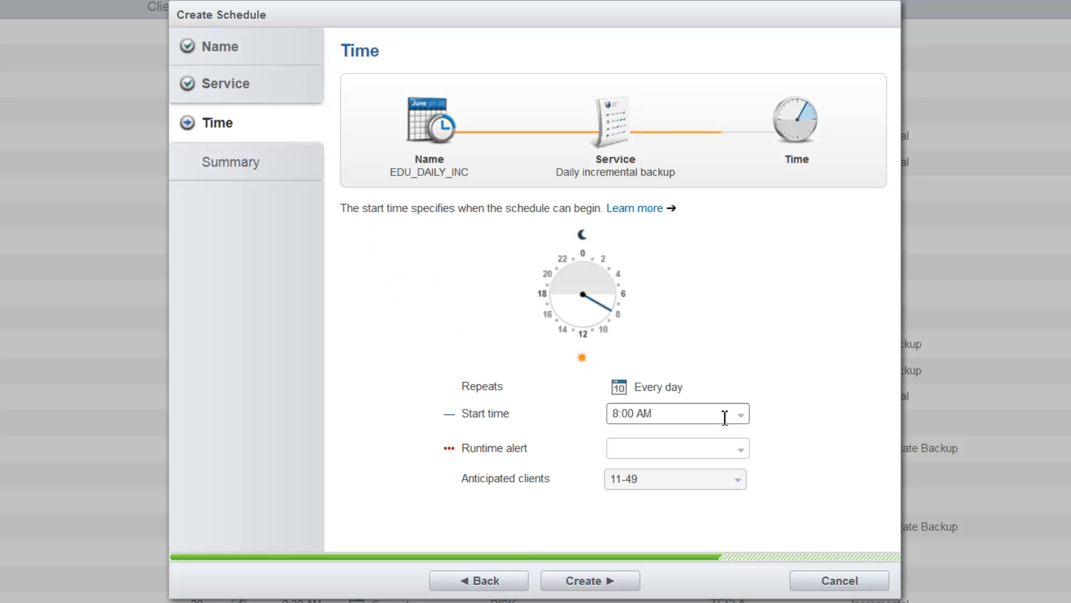
left_click(724, 417)
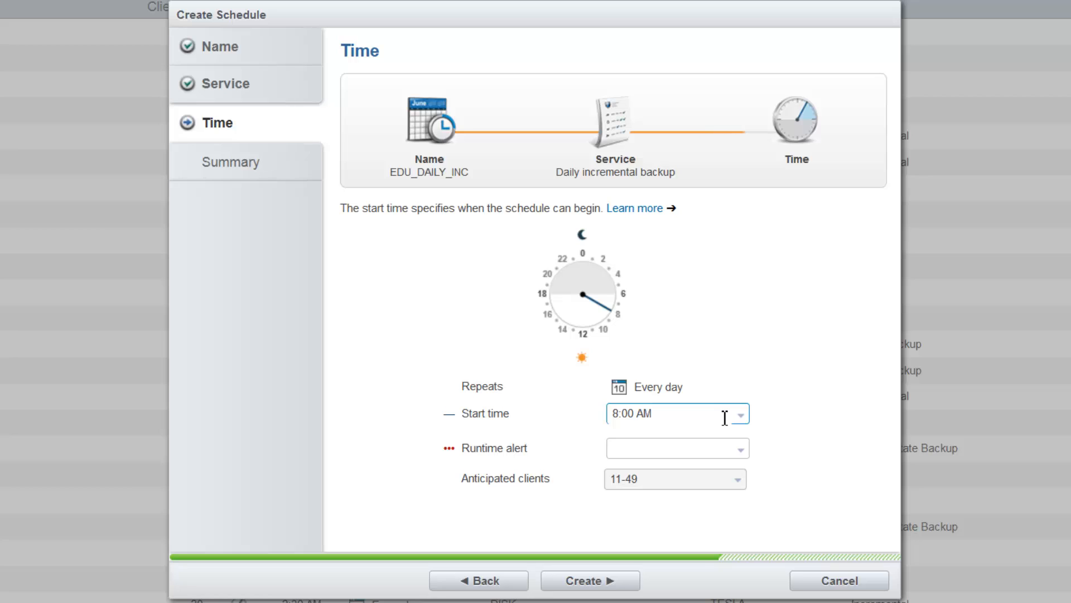
Create the EDU_DAILY_INC schedule with a runtime alert at 11:00 PM and 10 or fewer anticipated clients
left_click(634, 453)
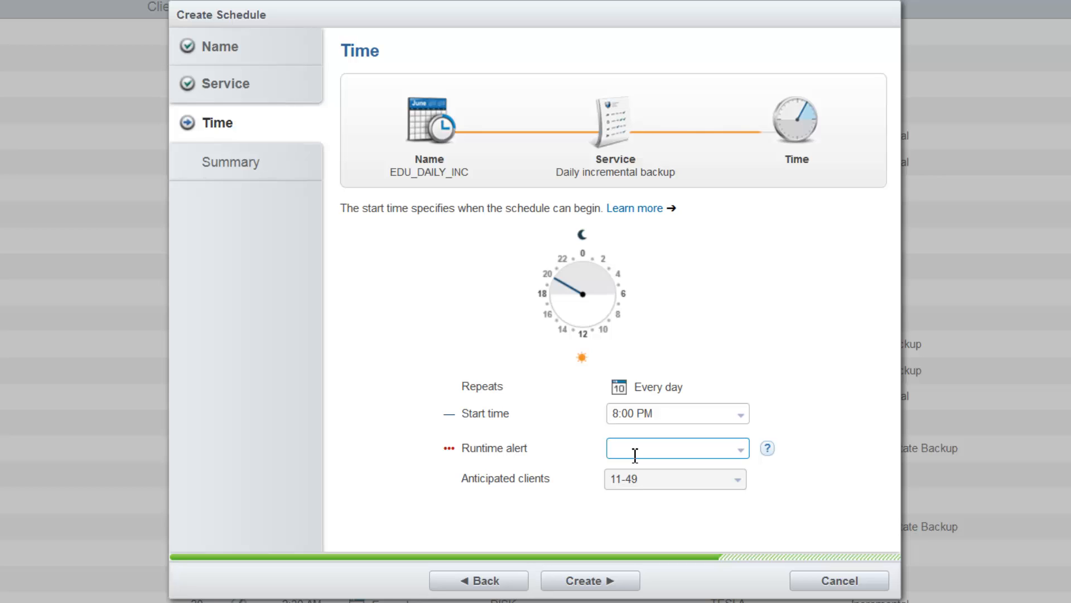
type("11:00 PM")
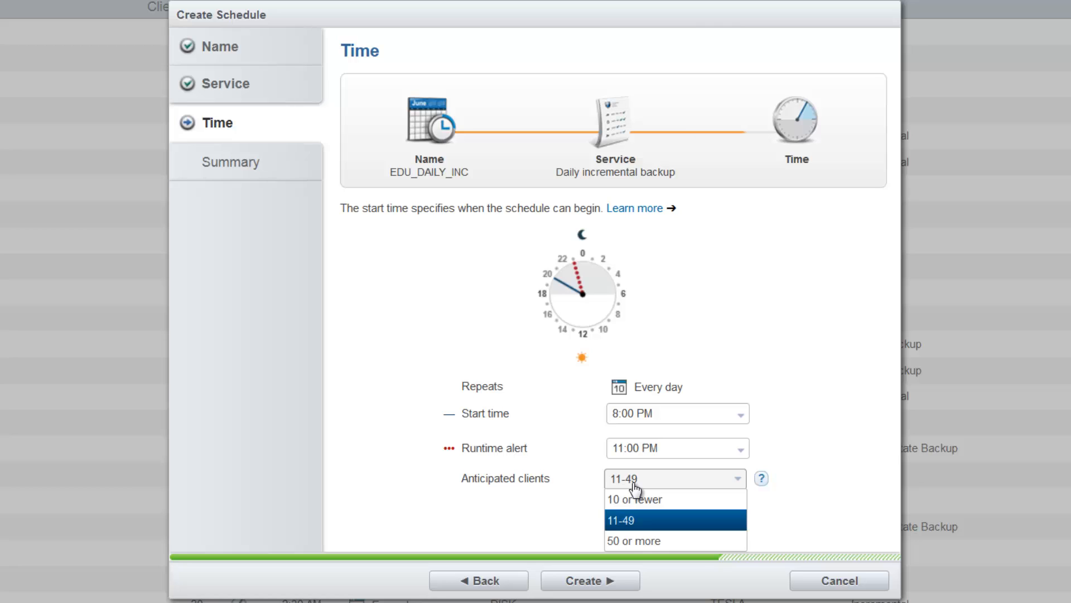
left_click(634, 499)
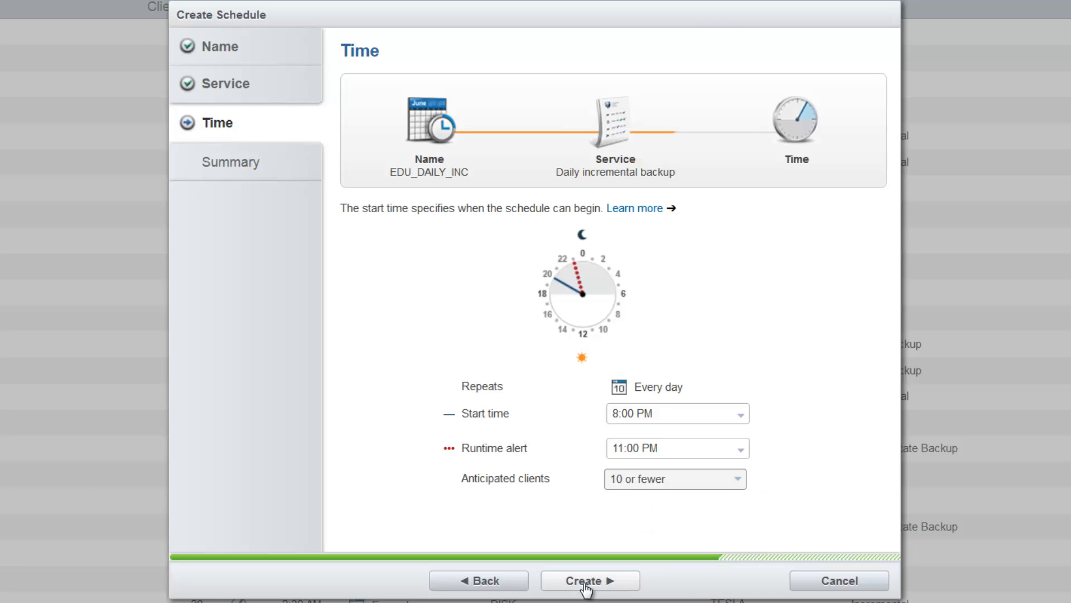
left_click(582, 581)
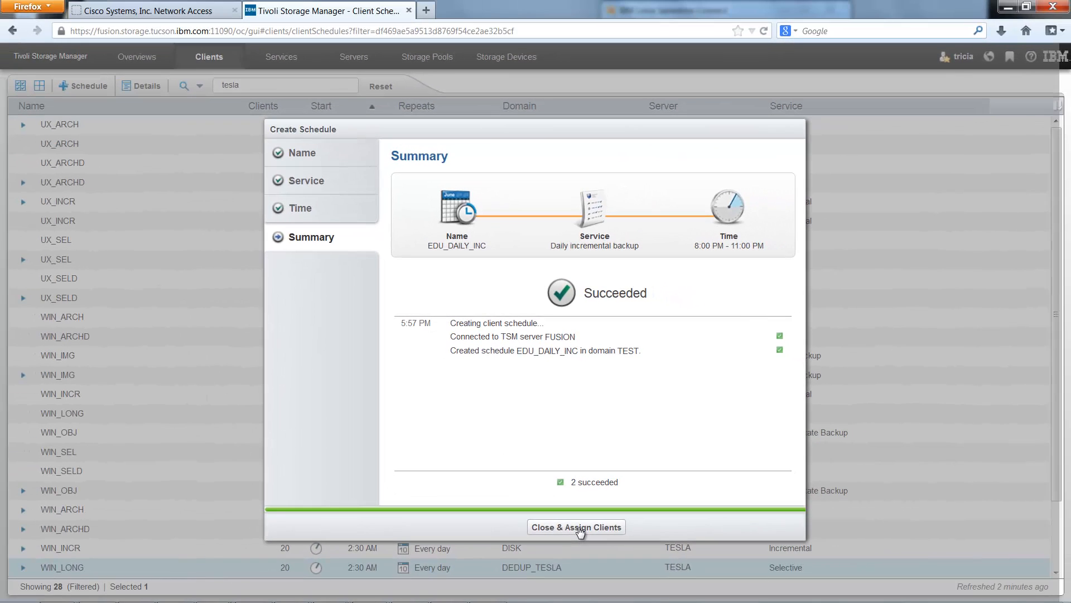
Proceed to client assignment and filter the client list by "education"
left_click(580, 529)
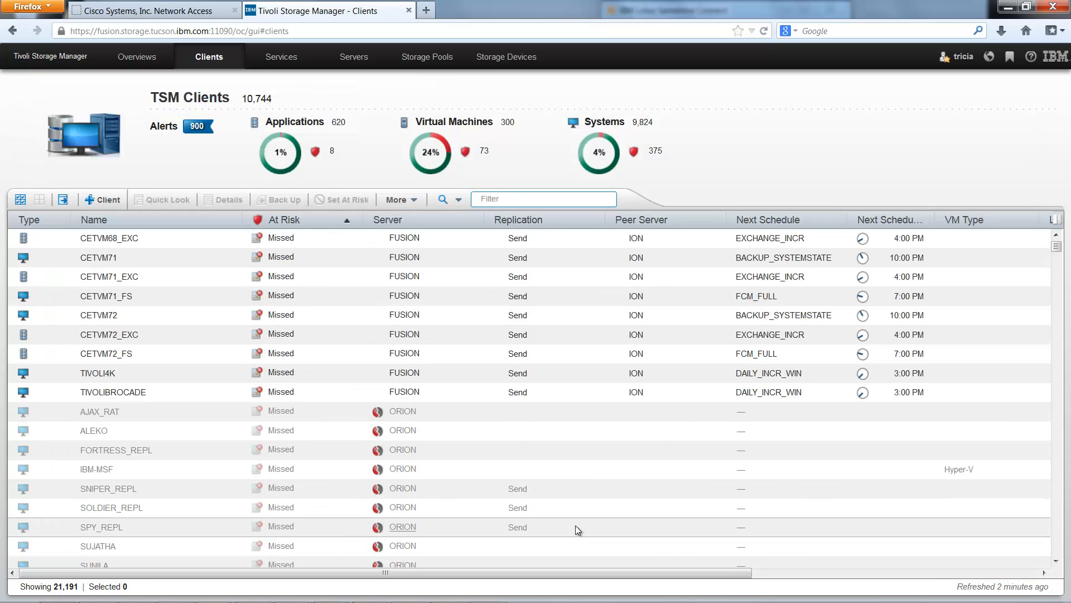
left_click(487, 200)
type("education")
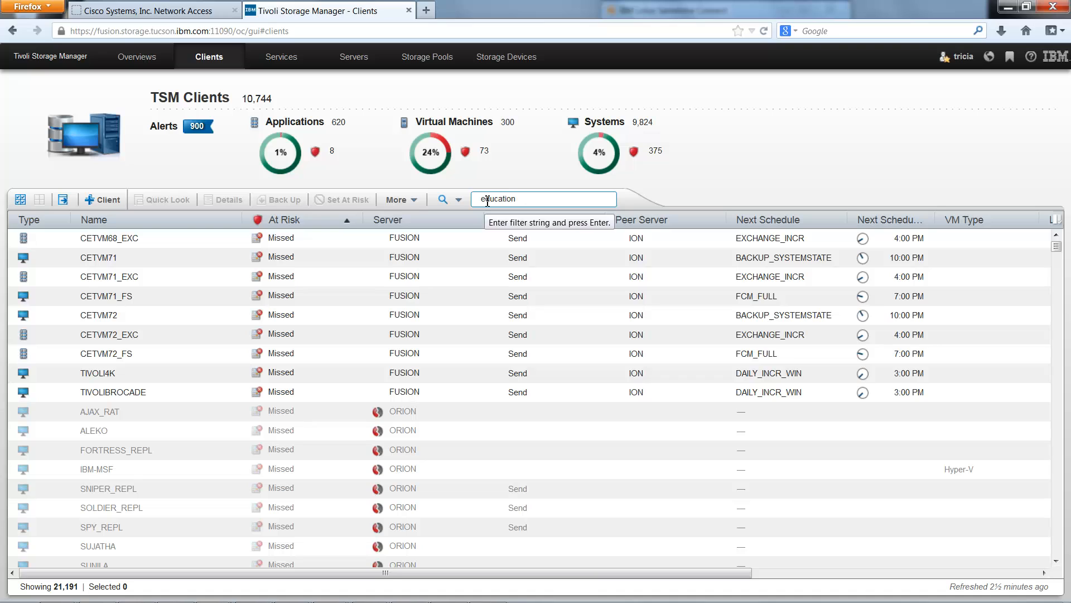
key("Return")
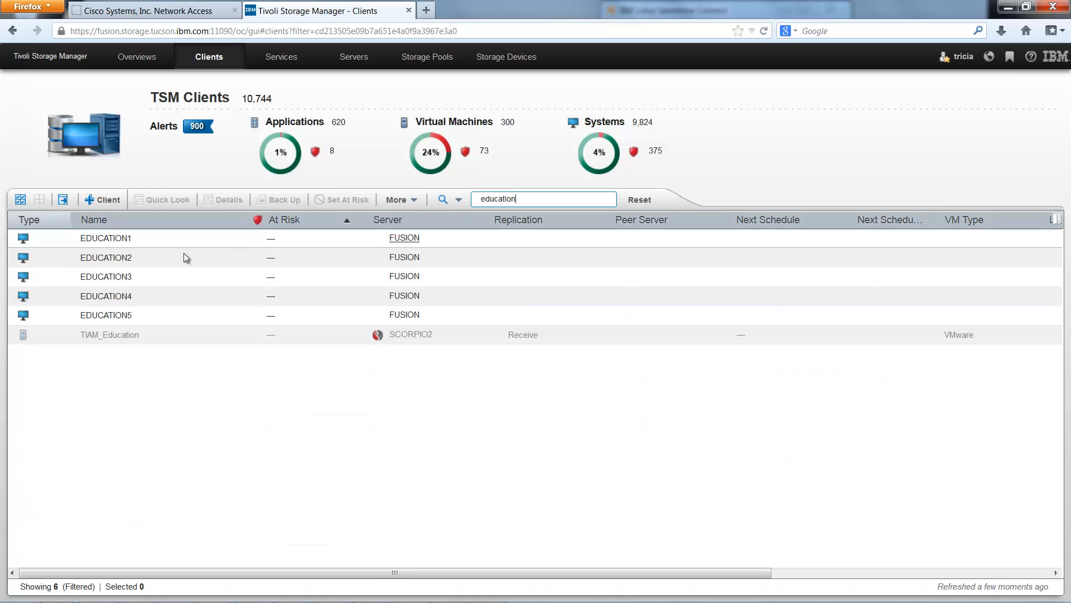
Assign the EDUCATION1 through EDUCATION5 clients to the EDU_DAILY_INC schedule and save the membership
left_click(167, 238)
left_click(105, 316, "shift")
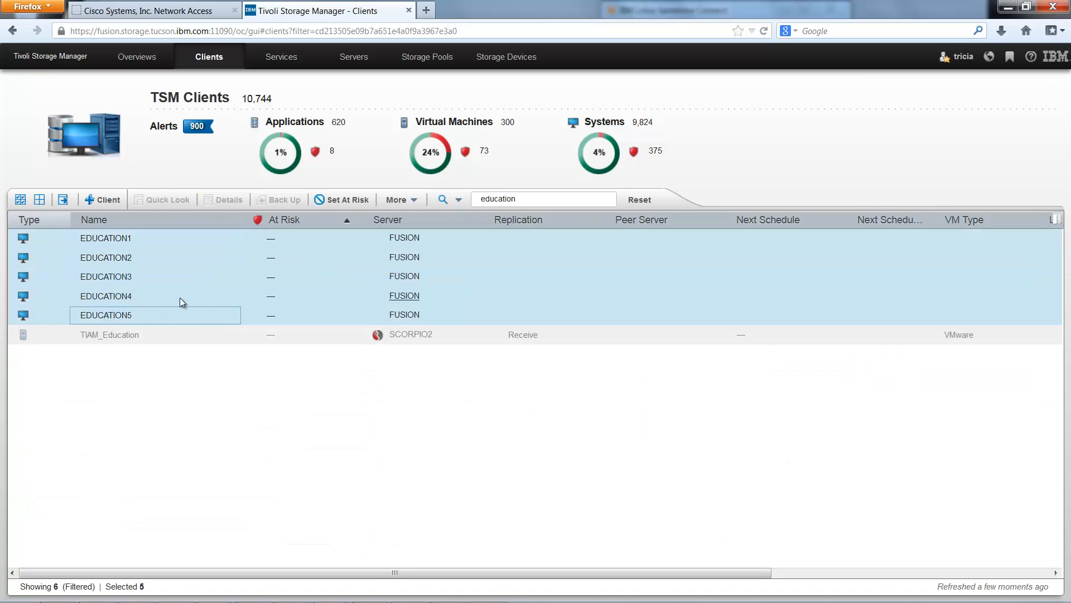
left_click(412, 203)
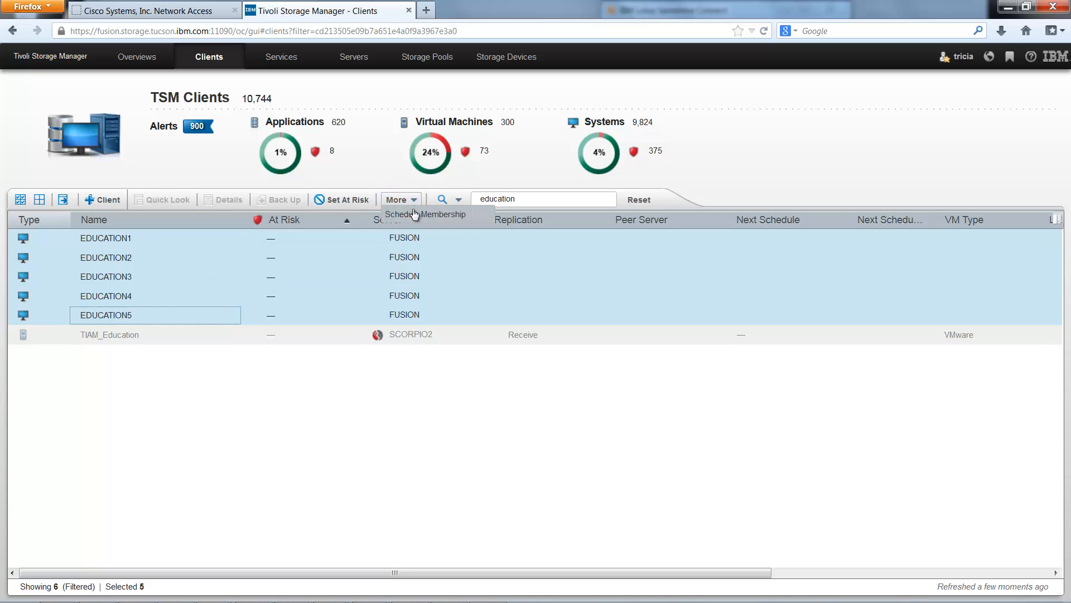
left_click(413, 215)
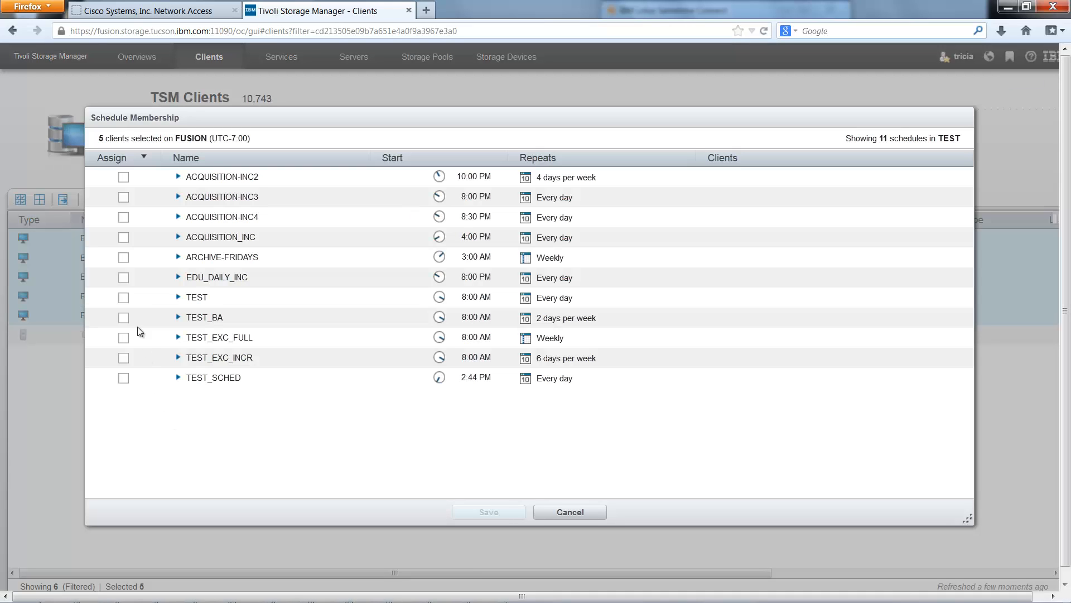
left_click(125, 279)
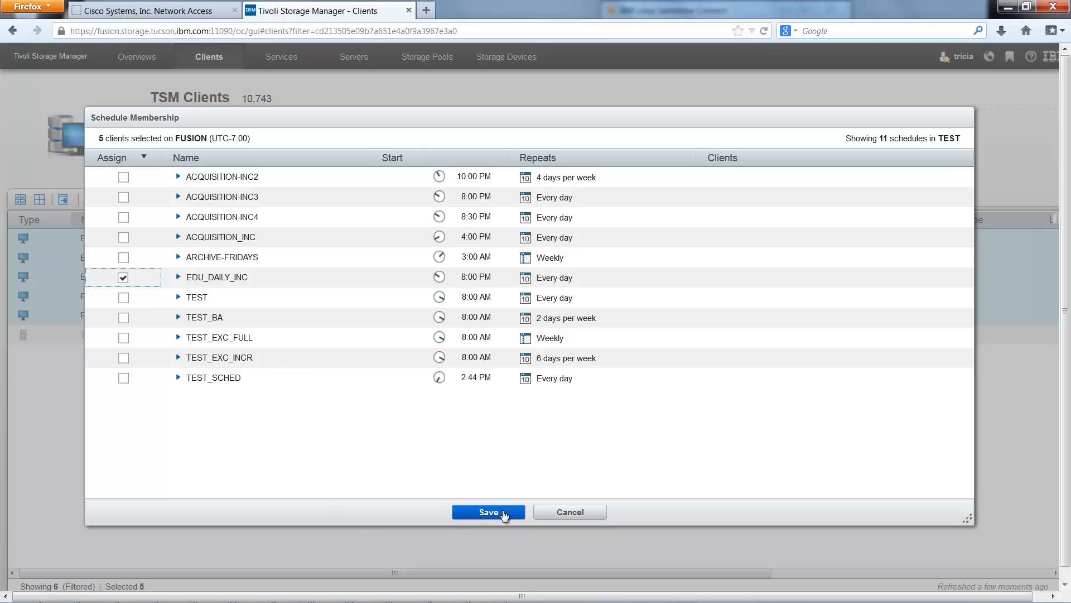
left_click(488, 512)
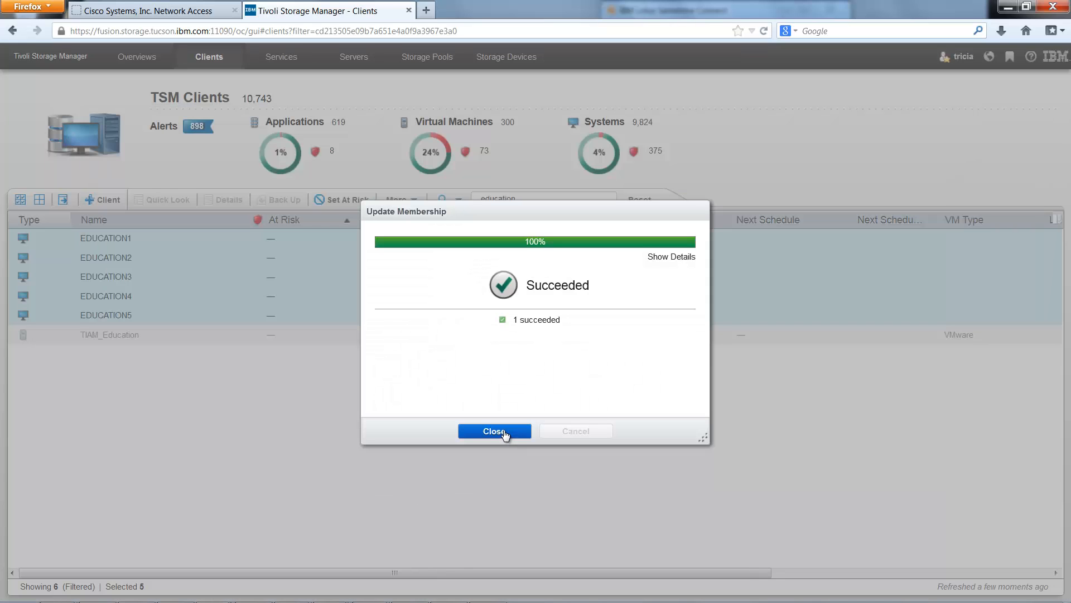
left_click(495, 432)
Return to the client schedules list to check the EDU_DAILY_INC schedule
mouse_move(193, 68)
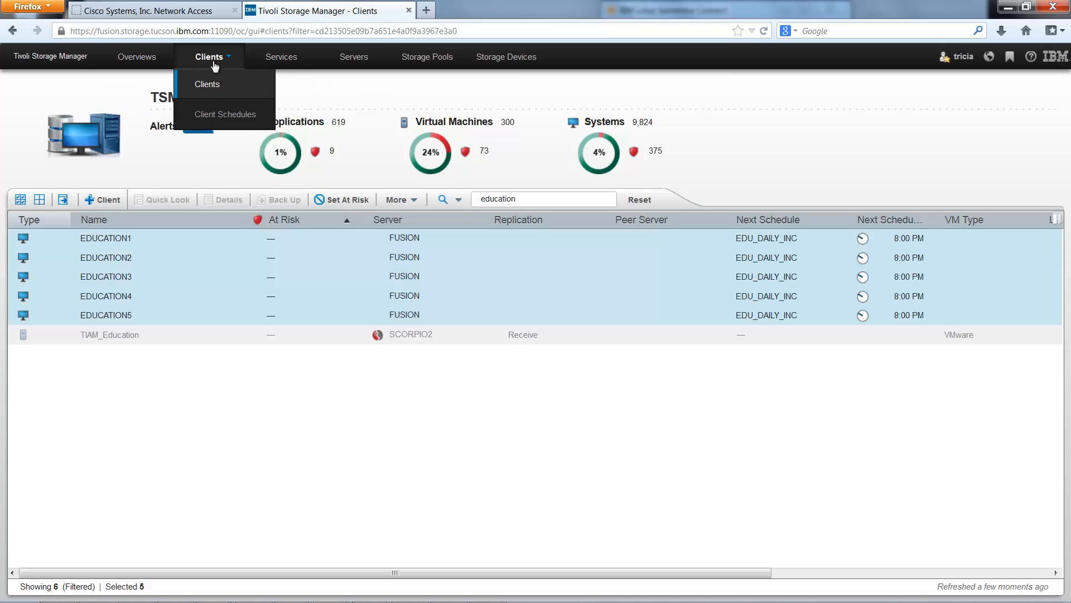
left_click(215, 115)
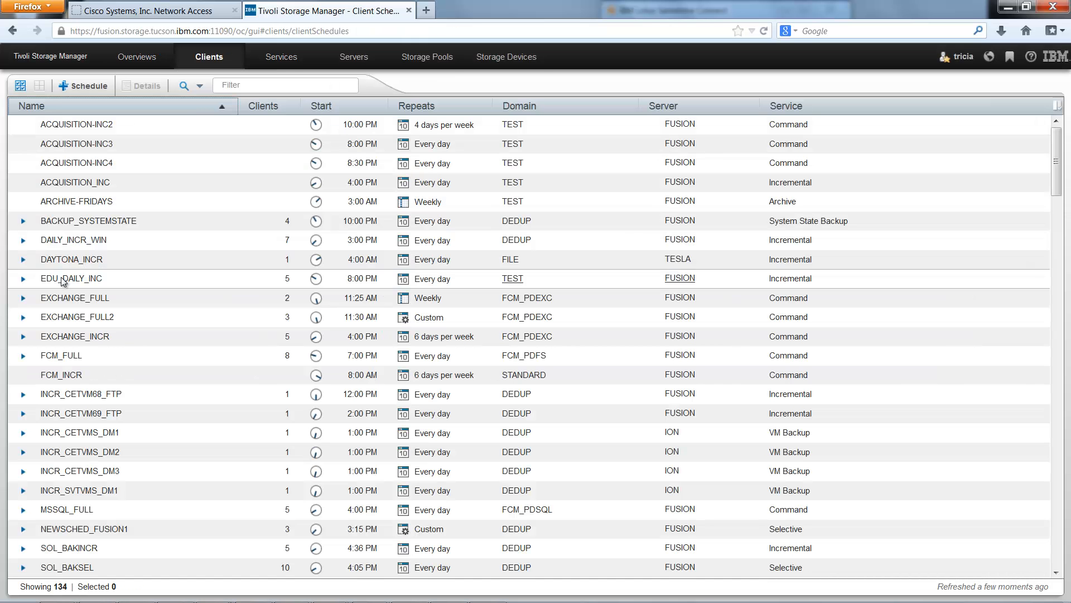
Expand the EDU_DAILY_INC schedule to check its assigned clients, start time and runtime alert
left_click(63, 281)
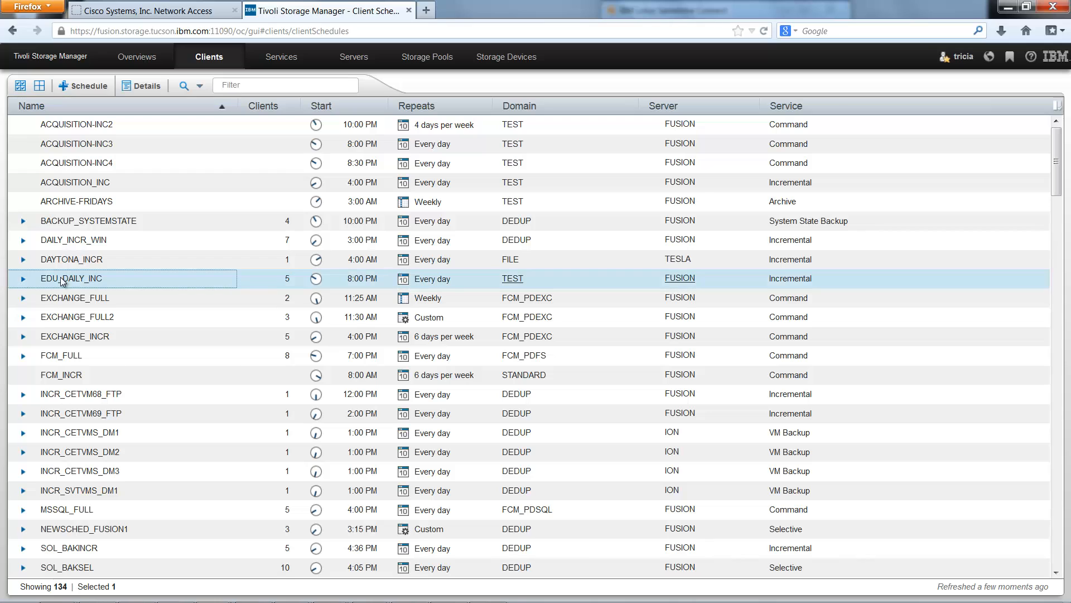
left_click(23, 279)
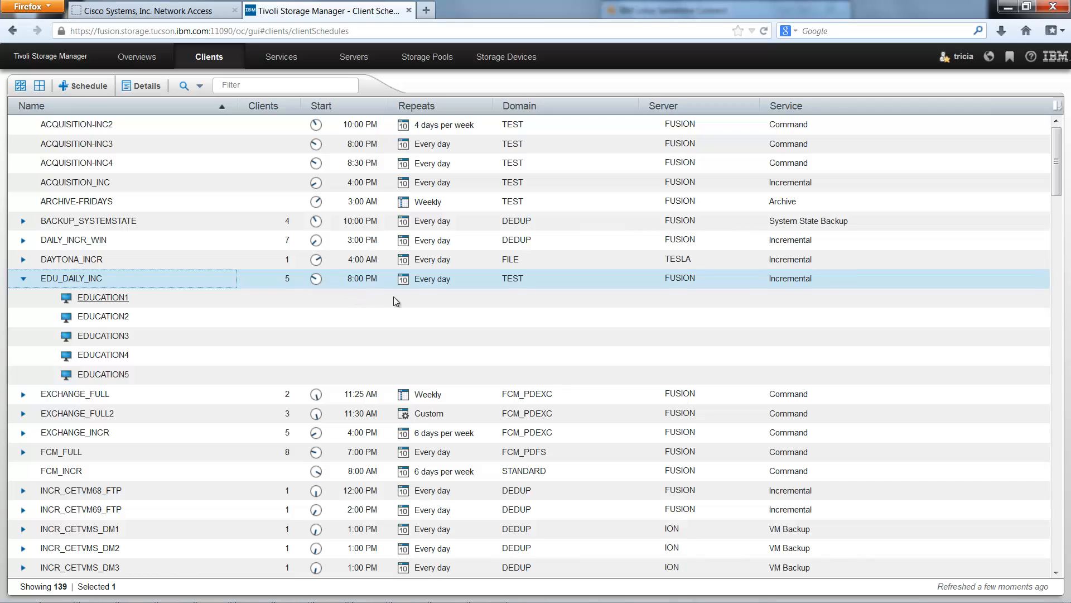
mouse_move(316, 280)
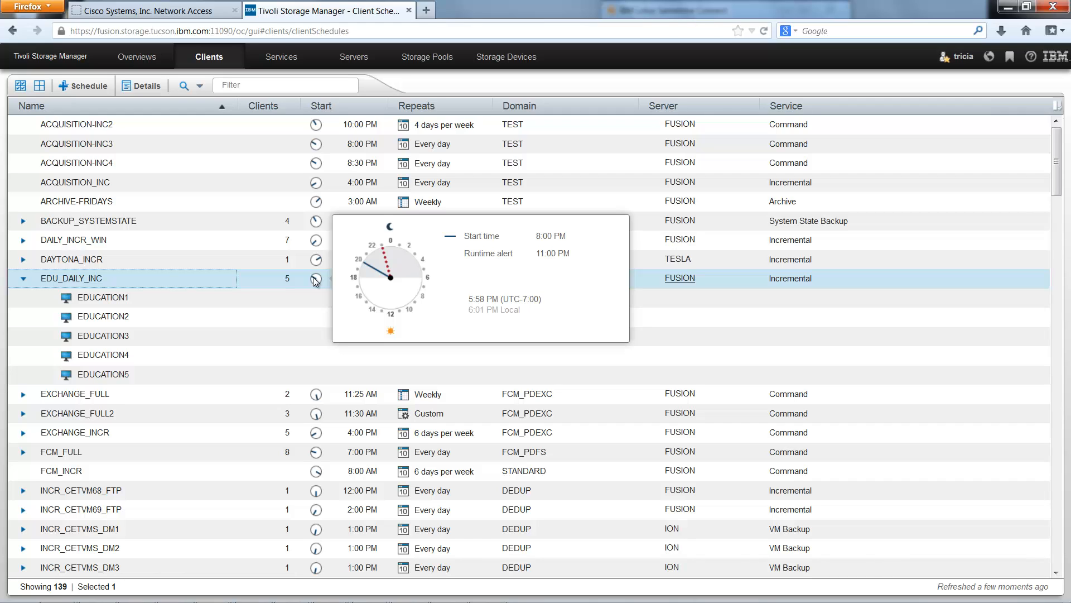
Define a new schedule named EDU_EXCHANGE_BACKUP on server FUSION, domain TEST, with type Application and subtype Microsoft Exchange Server
left_click(61, 85)
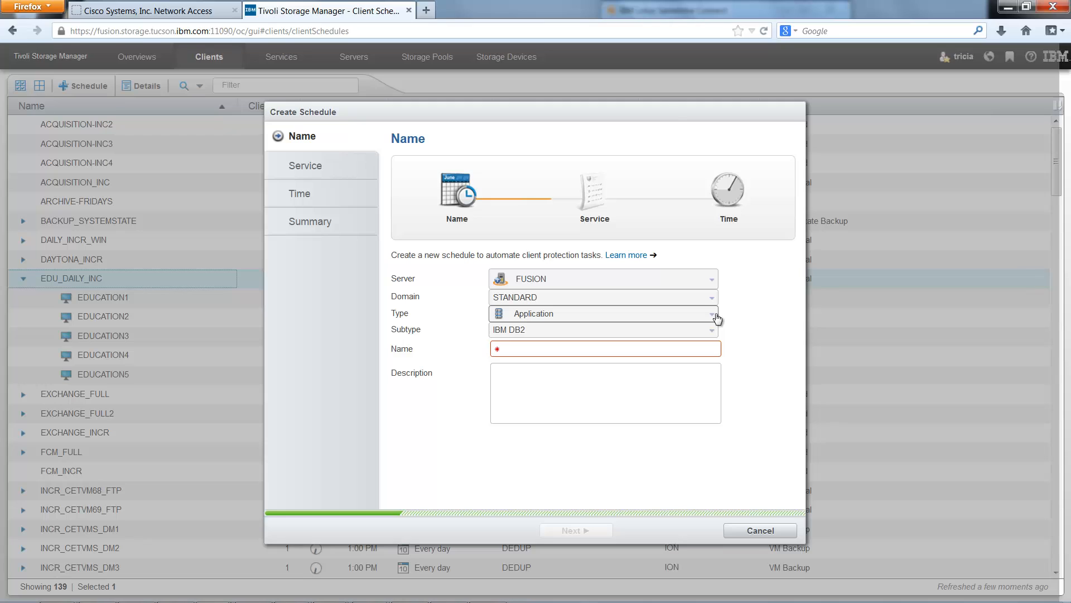
left_click(712, 331)
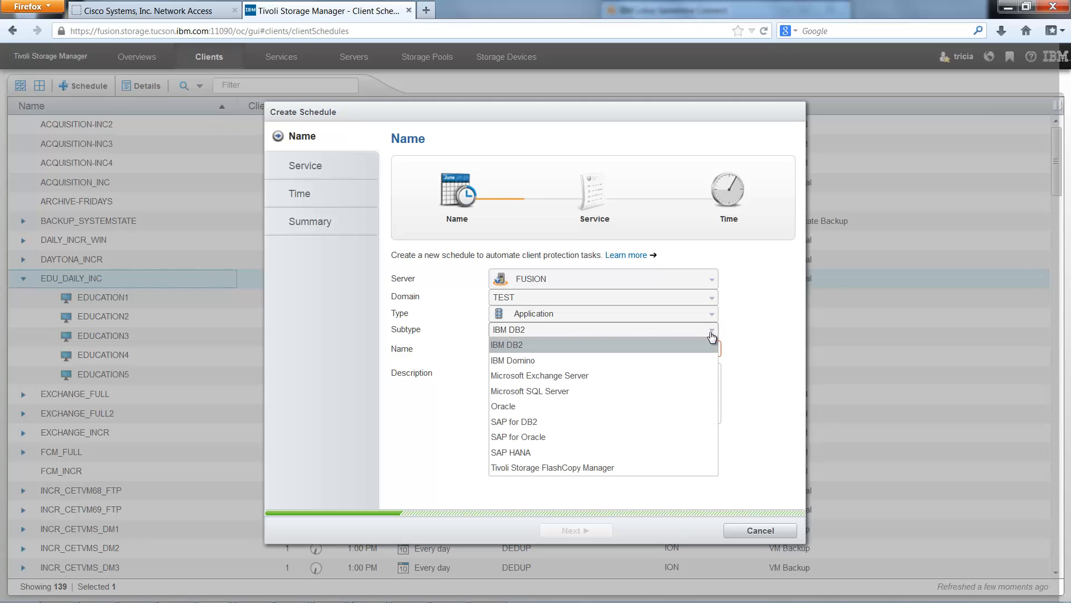
left_click(639, 379)
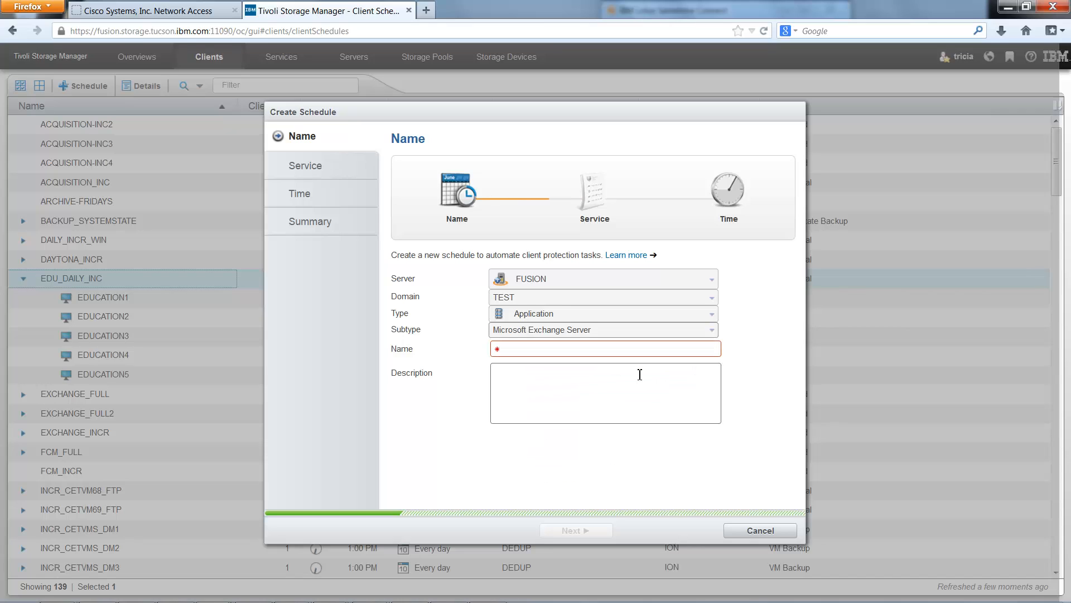
left_click(576, 530)
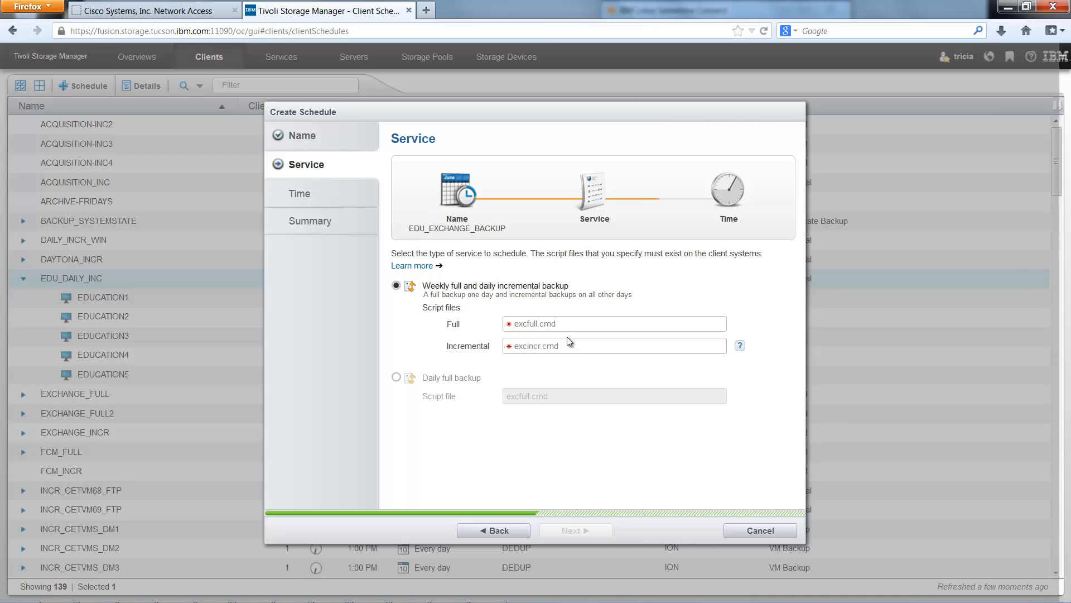
Use excfull.cmd as the full script and excincr.cmd as the incremental script for the weekly full and daily incremental backup
left_click(530, 326)
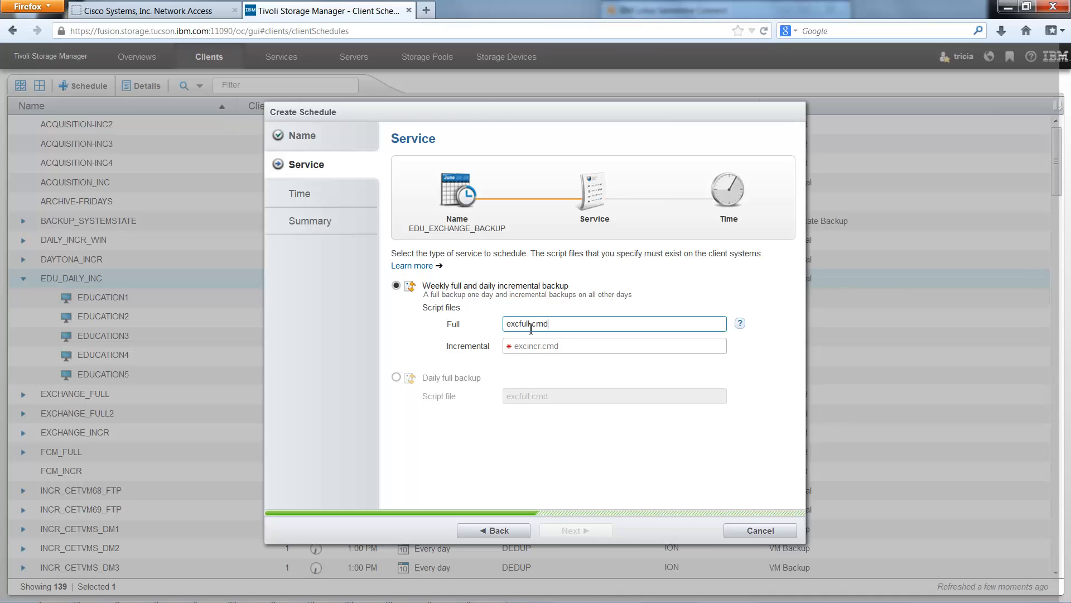
key("Tab")
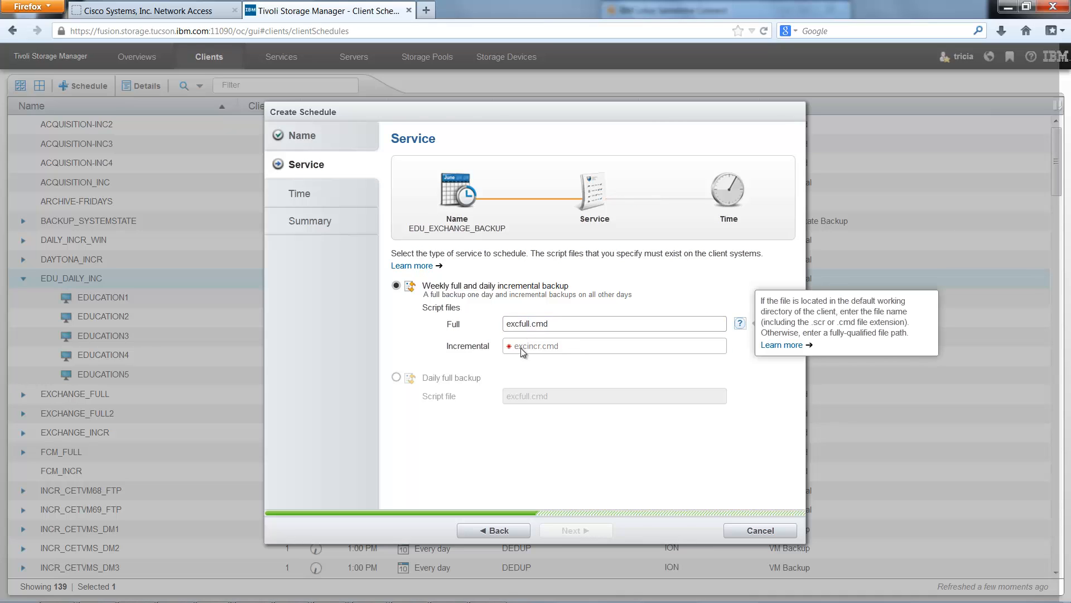
left_click(522, 347)
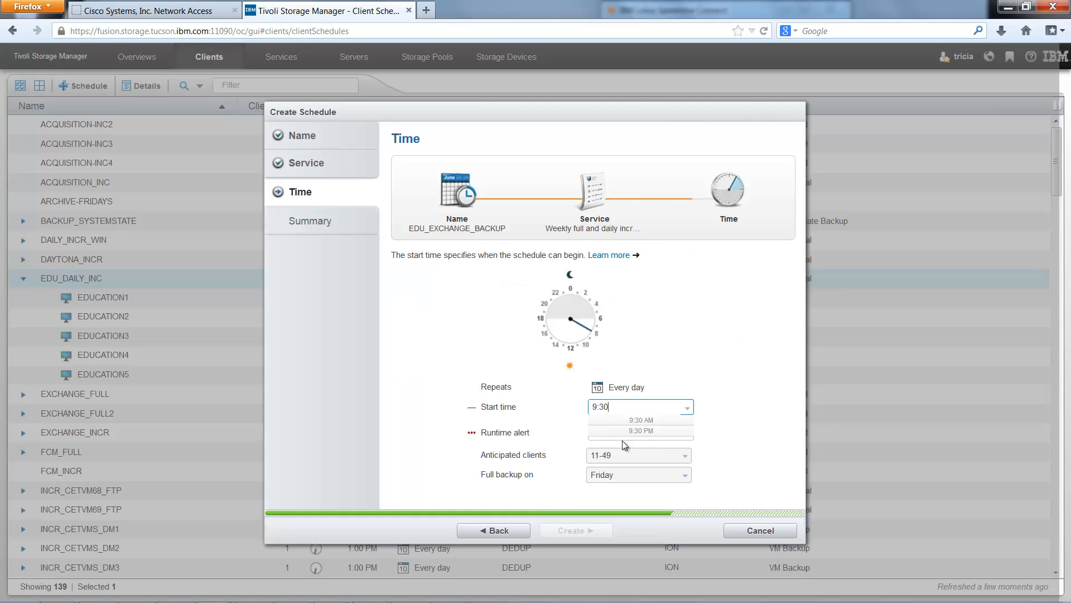
Set the EDU_EXCHANGE_BACKUP start time to 9:30 PM and its runtime alert to 3:30 AM
left_click(636, 430)
left_click(636, 433)
type("3:30")
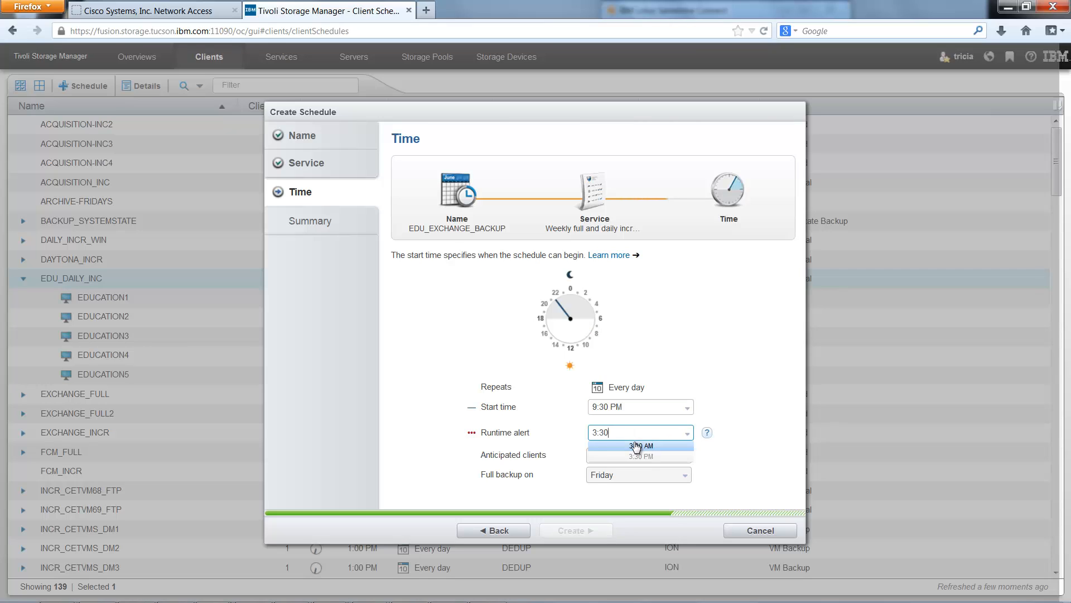
left_click(637, 443)
Choose 10 or fewer anticipated clients and a Saturday full backup, create the Exchange schedule and close its summary
left_click(633, 455)
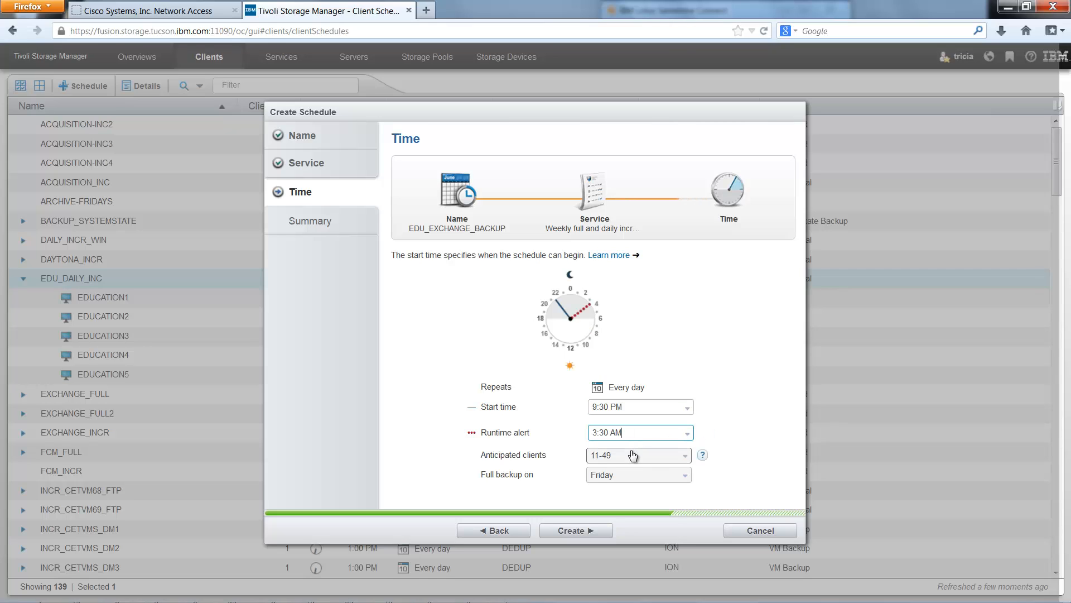
left_click(619, 483)
left_click(619, 478)
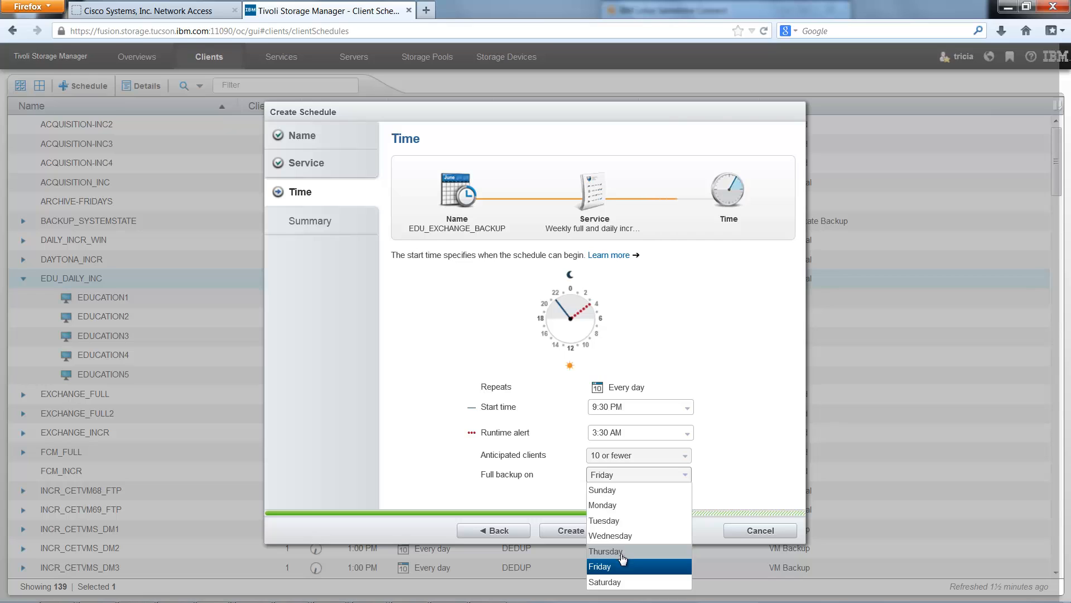
left_click(615, 581)
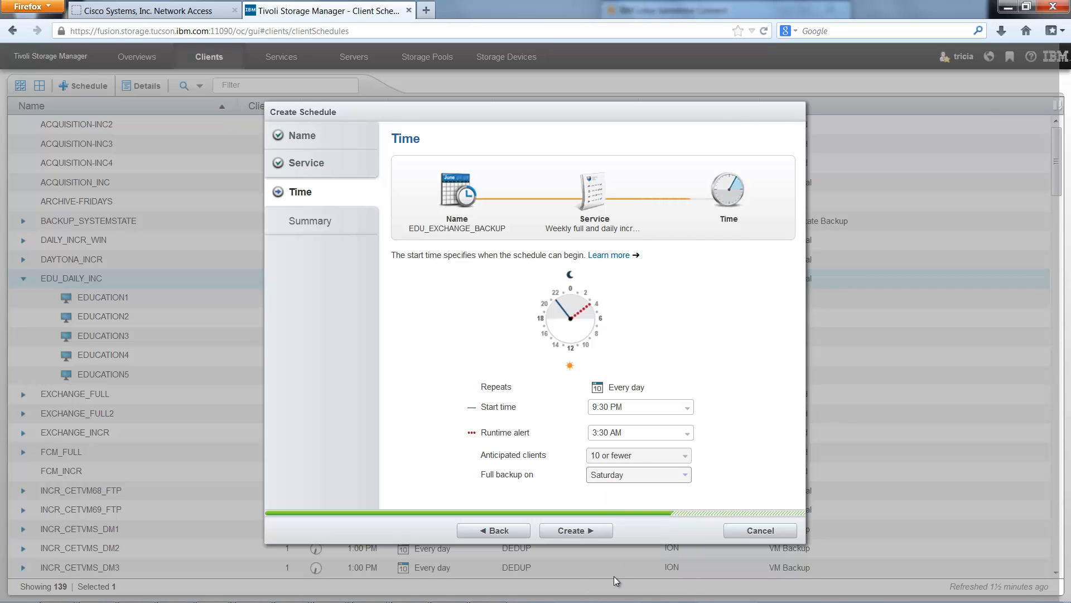
left_click(578, 541)
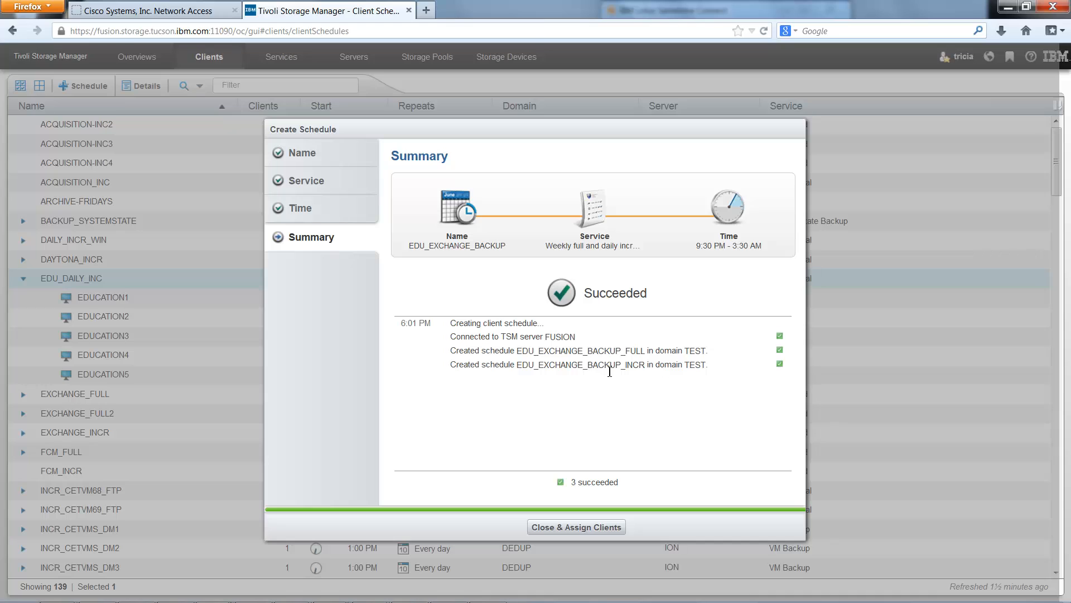
left_click(583, 527)
Define a new EDU_HYPERV schedule in domain TEST, type Virtual, subtype Hyper-V (Windows 2012 or later), with the description "backup of Educations' hyperv env"
left_click(66, 87)
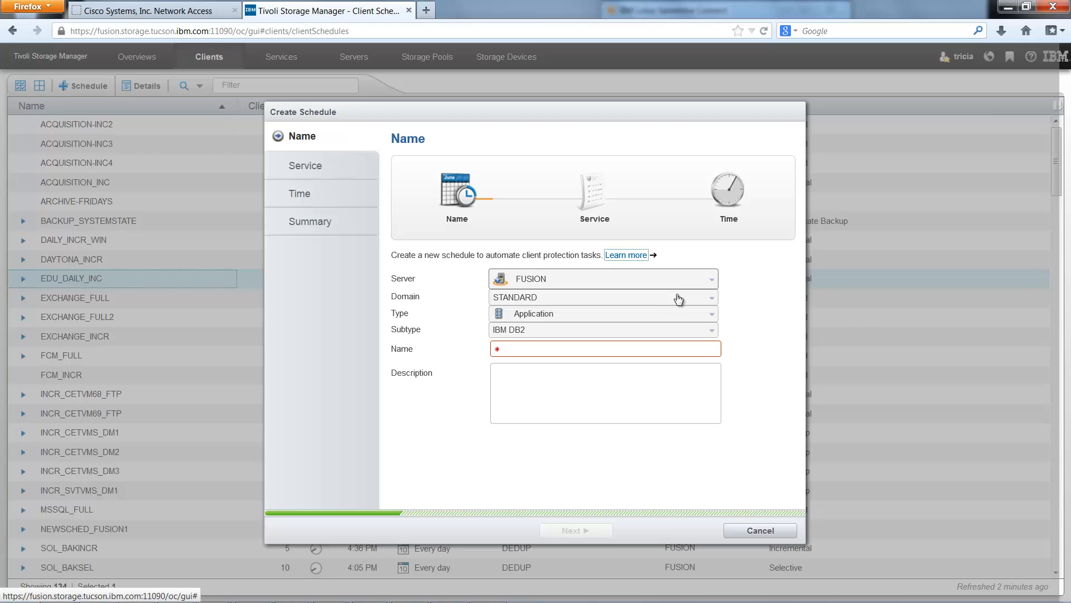
left_click(714, 317)
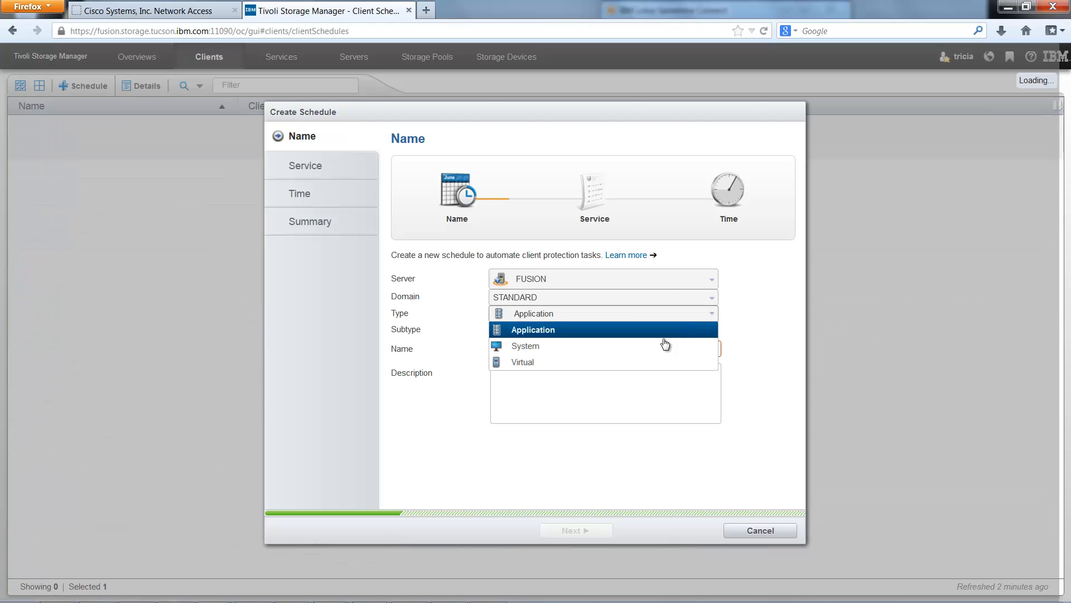
left_click(608, 362)
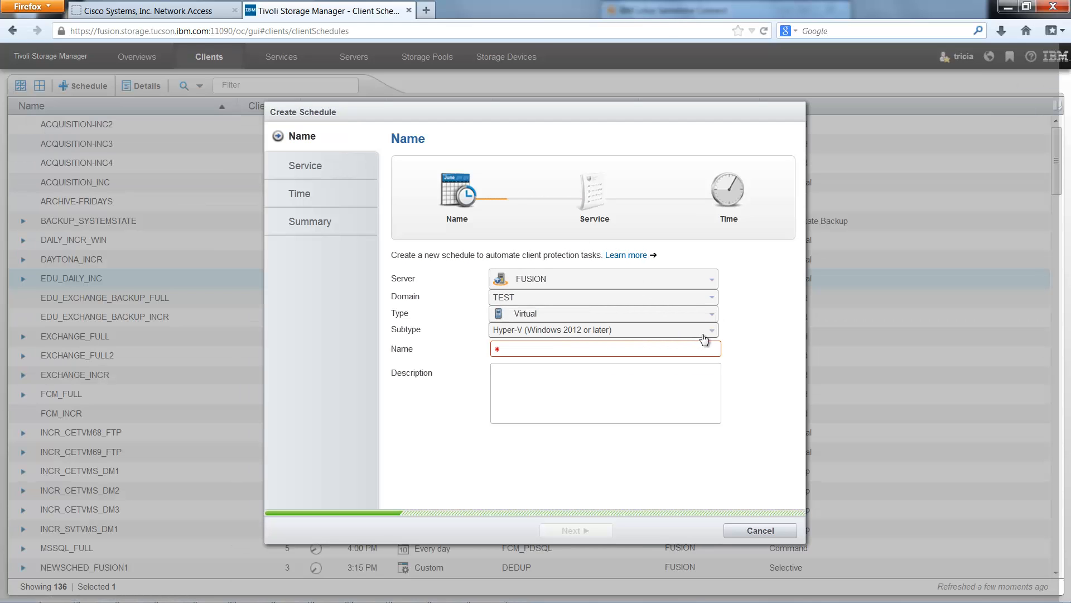
left_click(714, 334)
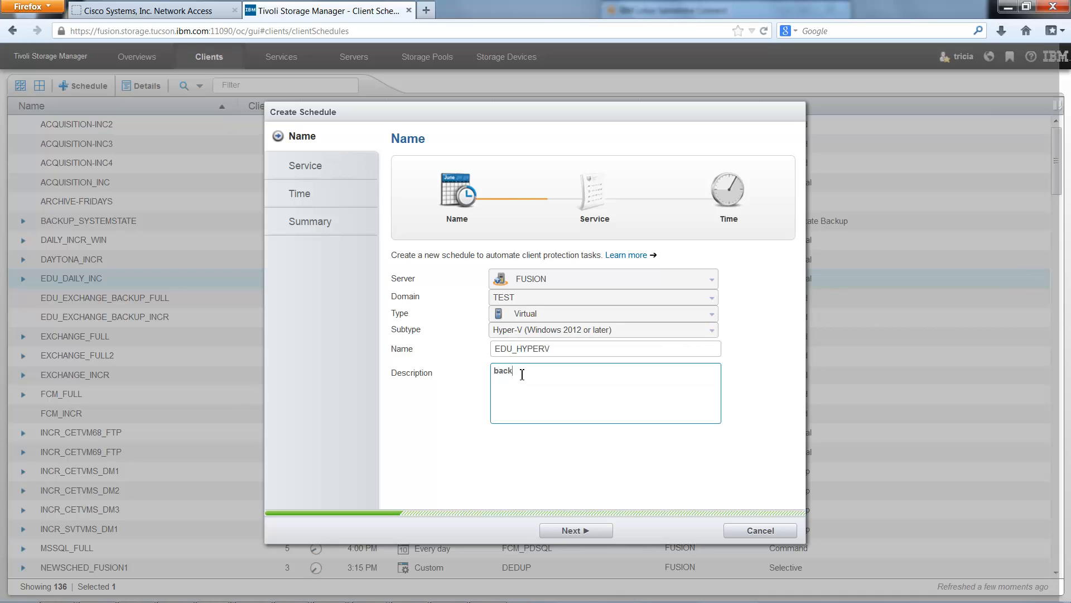
type("up of Educations' hyperv env")
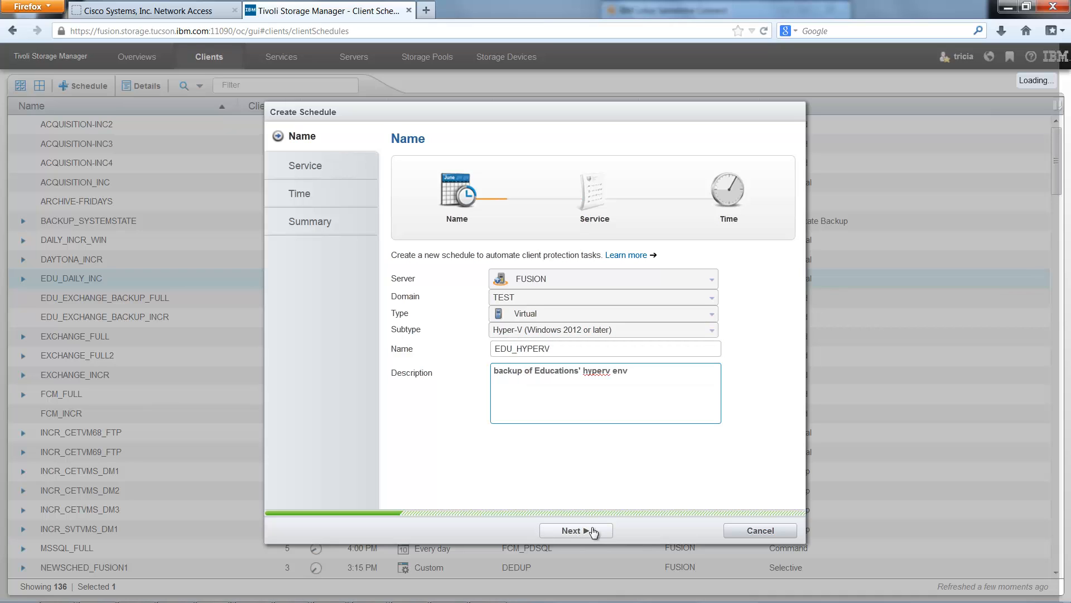
left_click(593, 531)
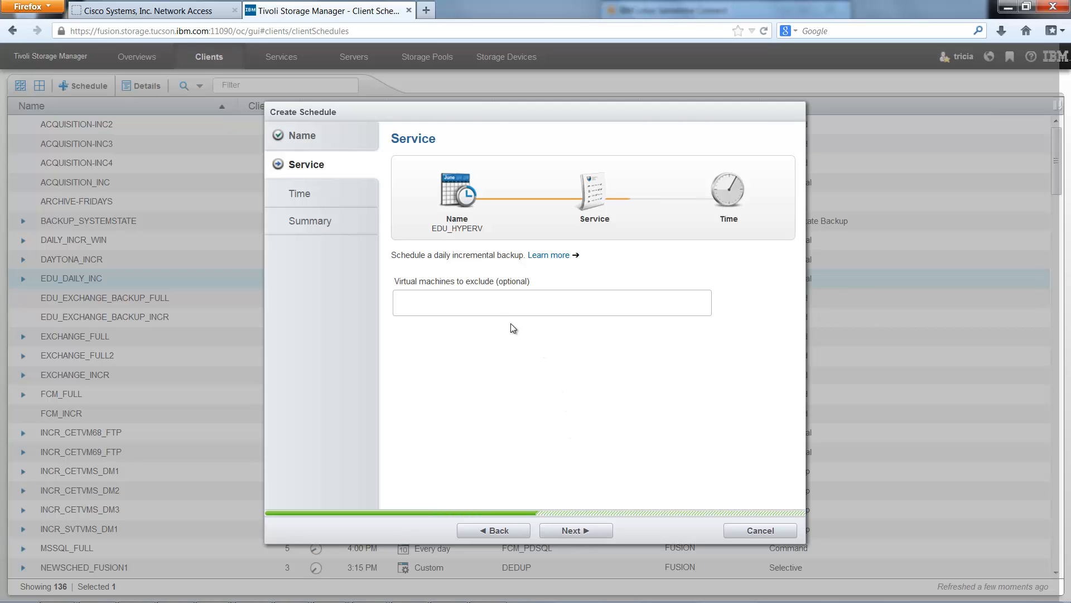
Exclude no virtual machines, set the start time to 10:00 PM and runtime alert to 3:00 AM, and create the EDU_HYPERV schedule
left_click(457, 306)
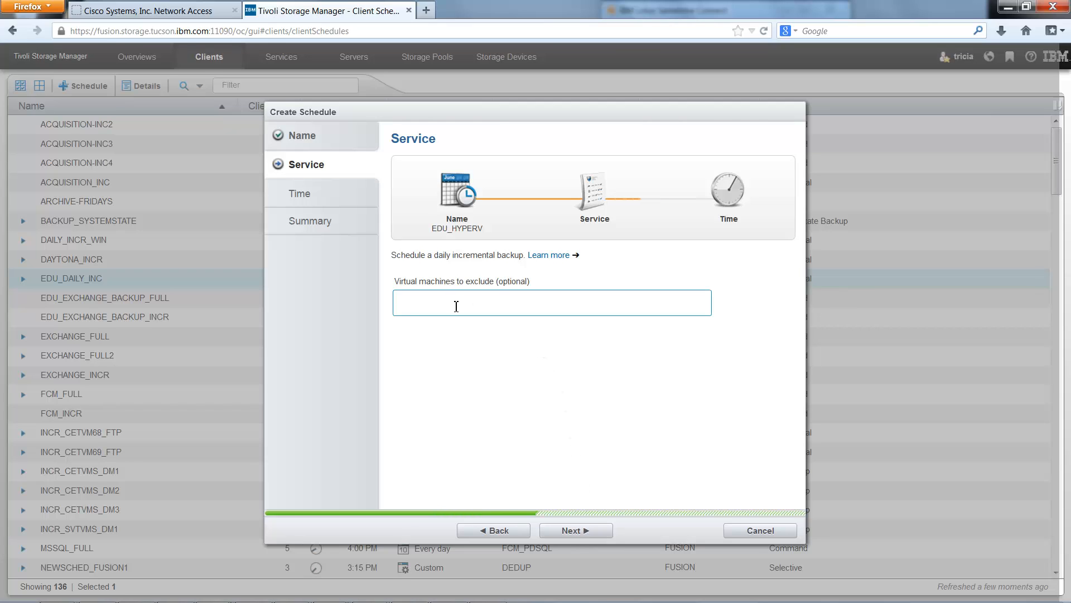
left_click(577, 531)
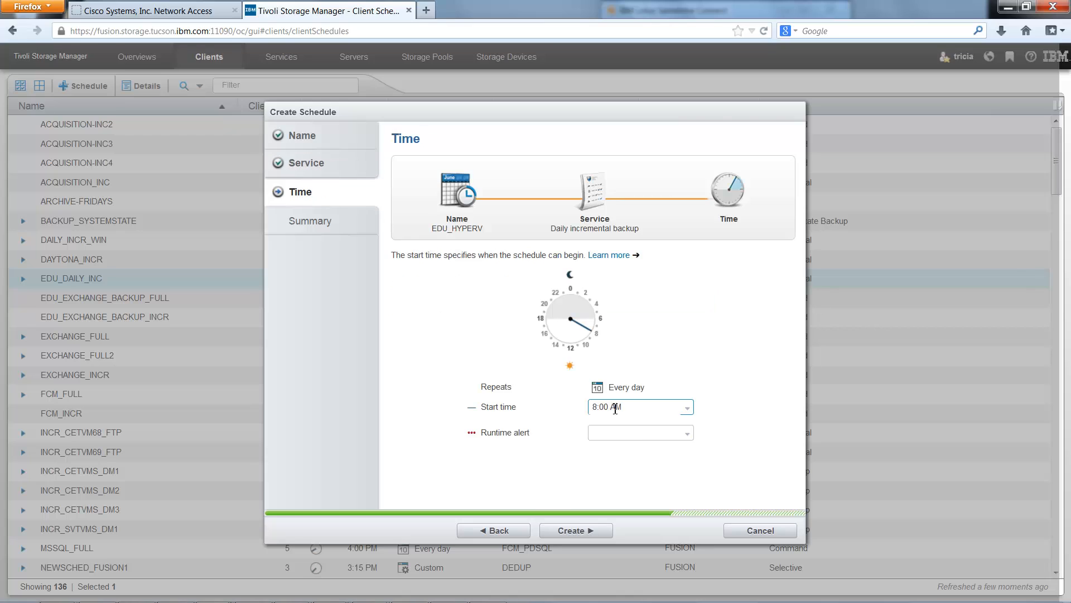
left_click(610, 436)
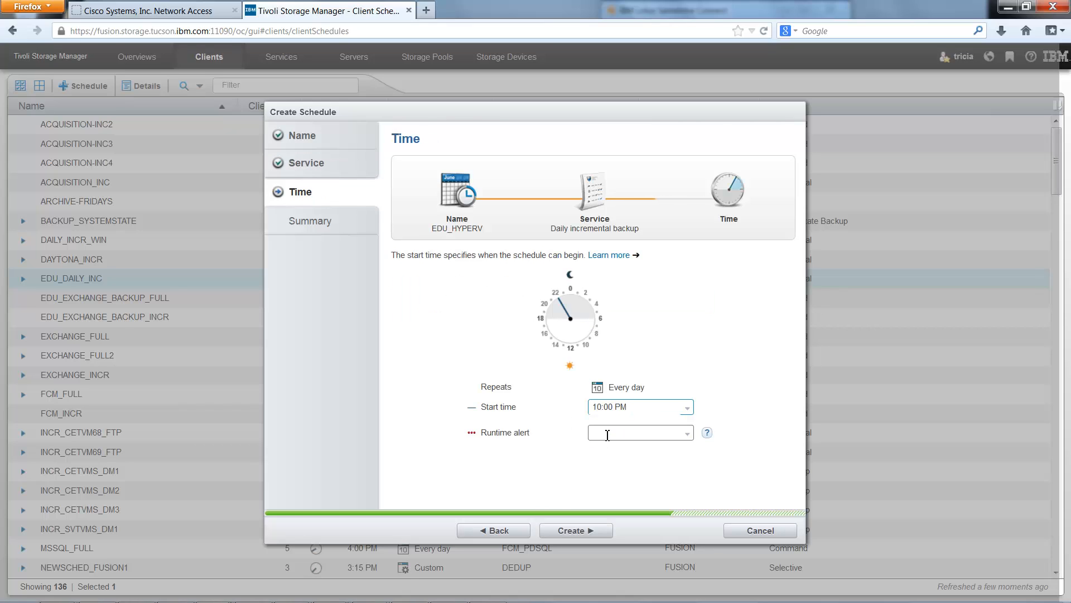
left_click(607, 435)
type("3:00 A")
left_click(612, 447)
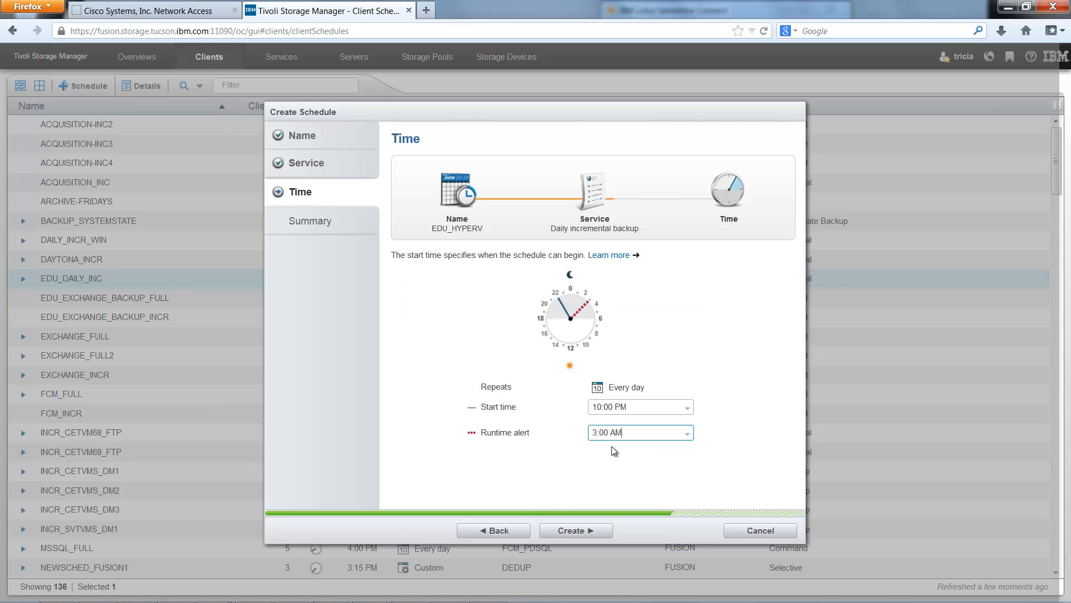
left_click(564, 531)
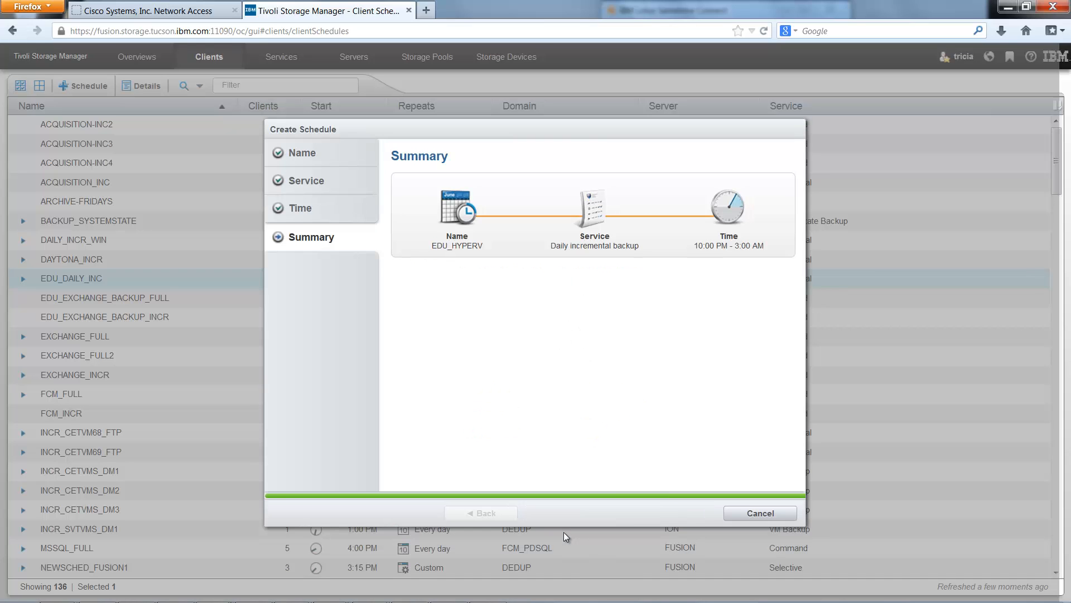
left_click(565, 533)
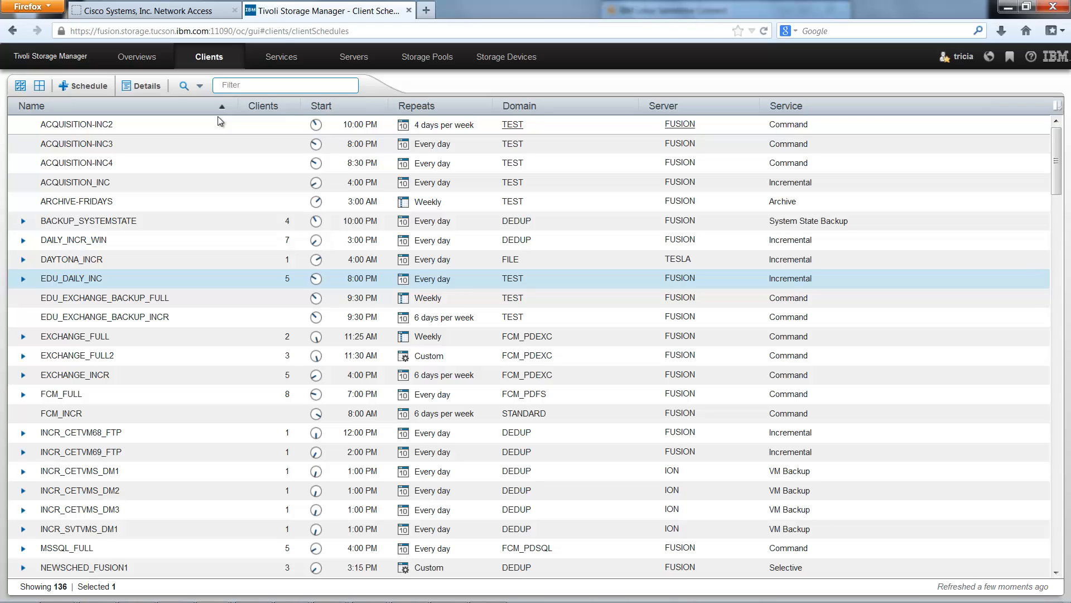
From the client schedules list, set the EDU_DAILY_INC schedule's runtime alert to 10:00 PM and save the change
mouse_move(209, 66)
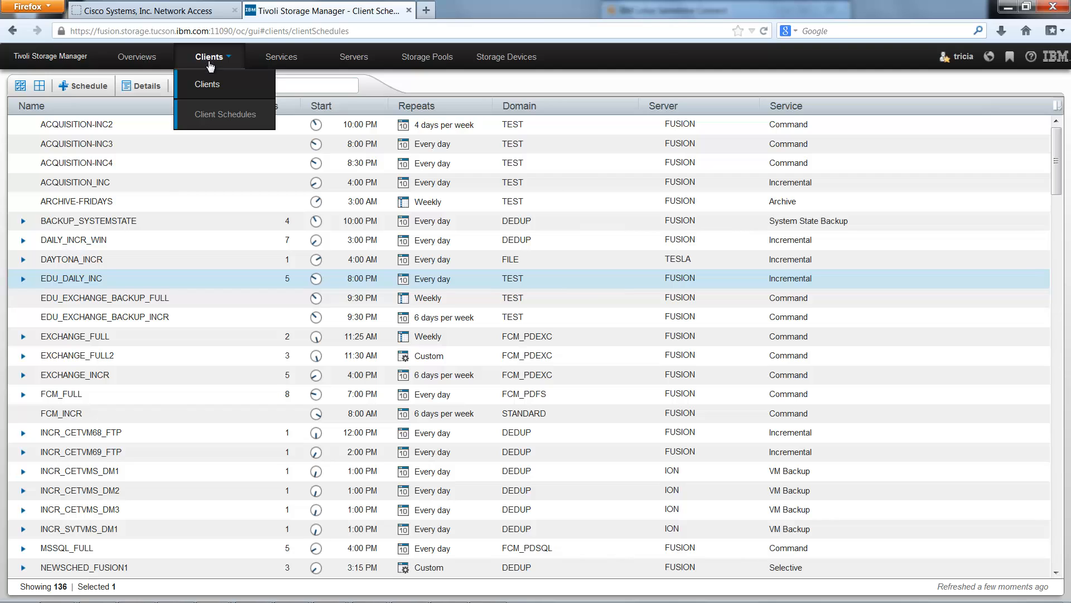
left_click(212, 114)
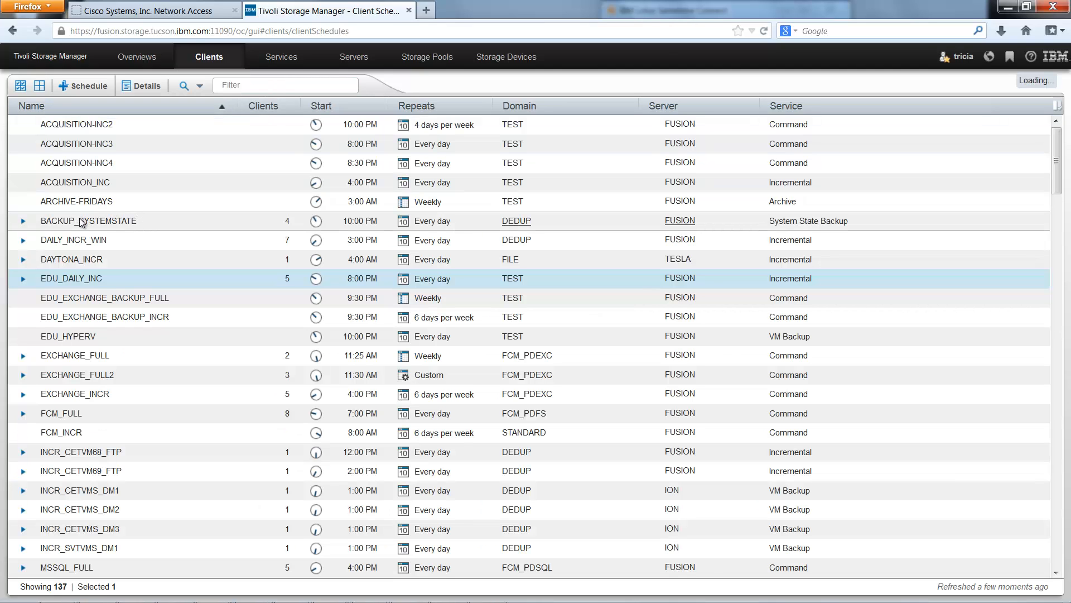
left_click(142, 85)
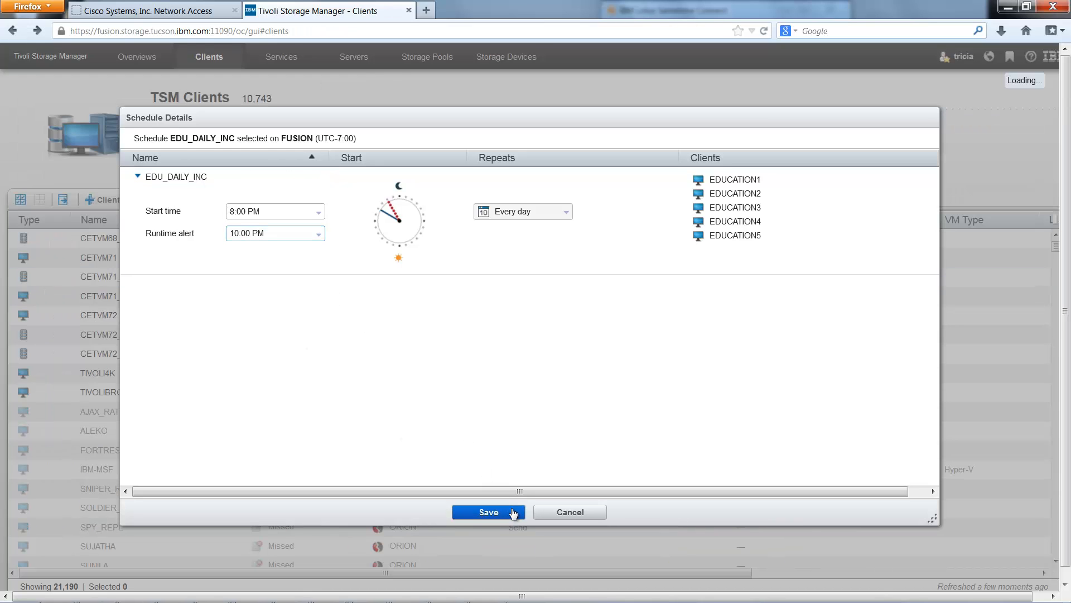
left_click(511, 510)
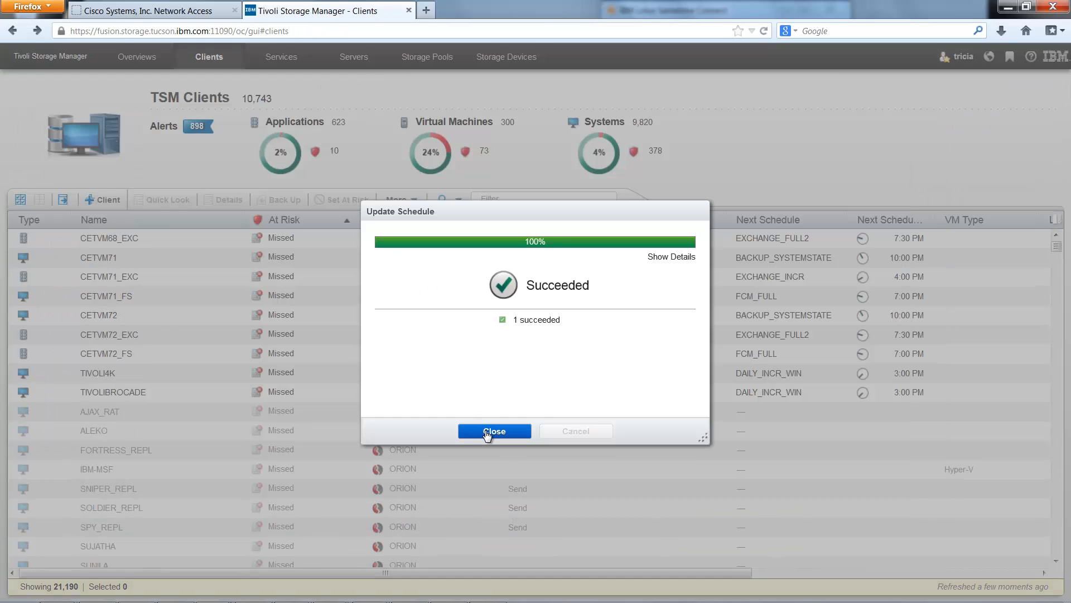
left_click(489, 432)
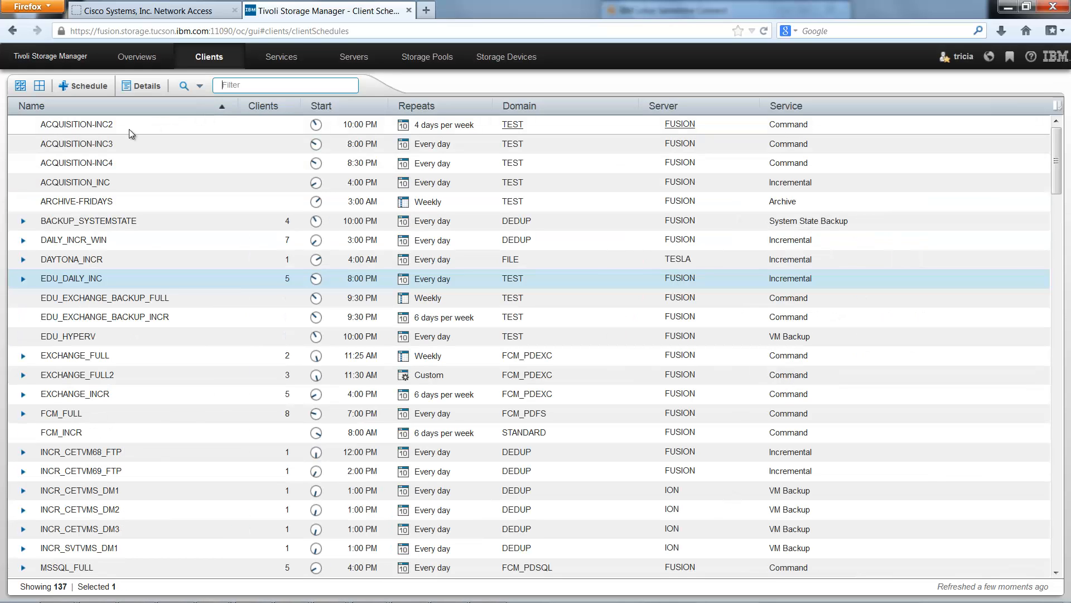
Look over a blank new-schedule form, cancel it, and check the start and last run time of the INCR_CETVMS_DM2 schedule
left_click(78, 86)
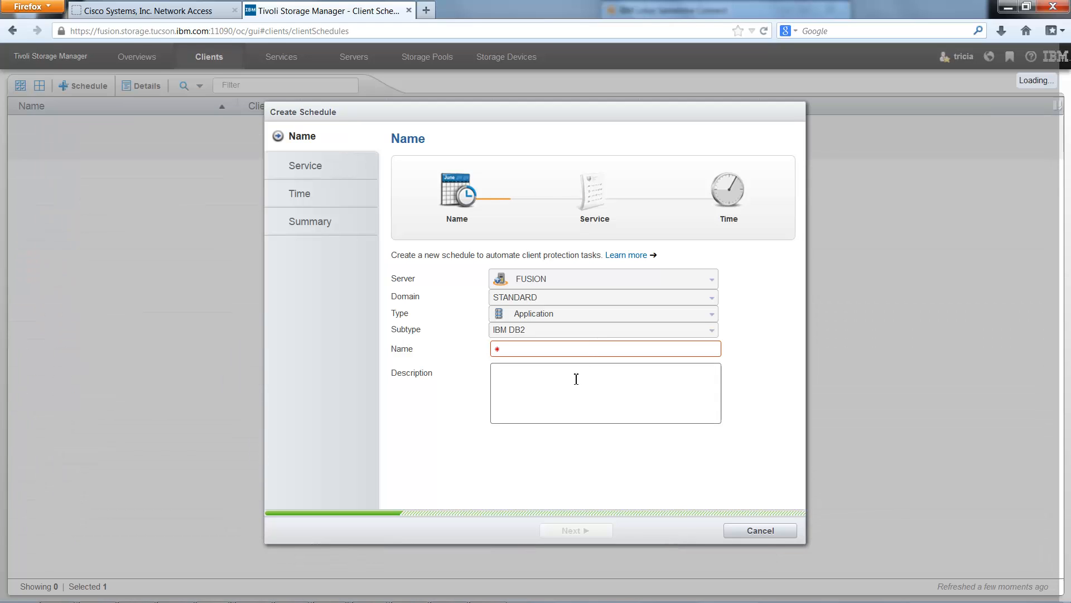
left_click(775, 532)
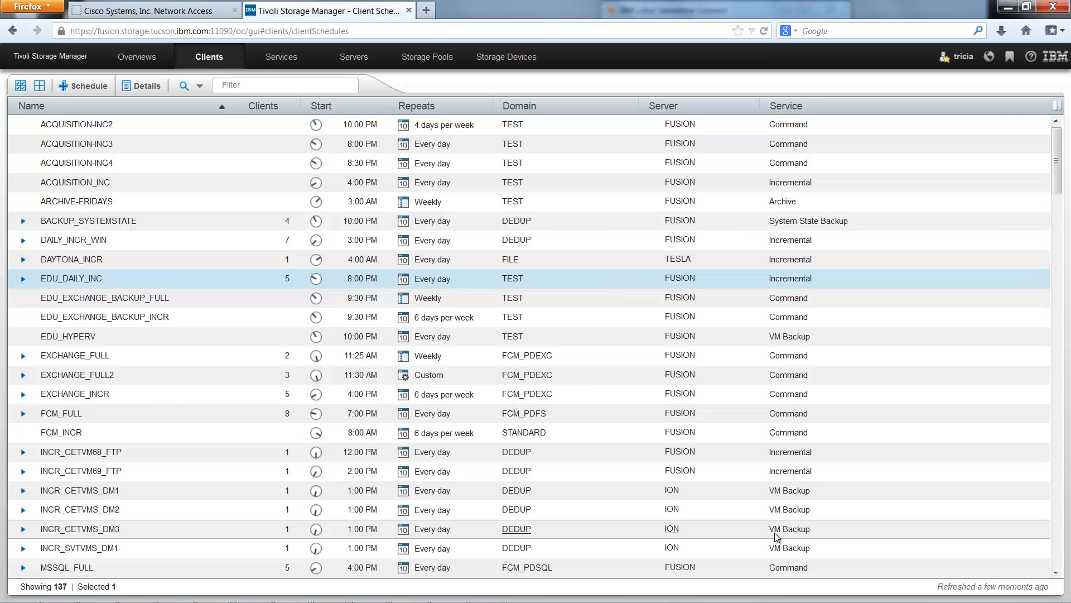
mouse_move(316, 512)
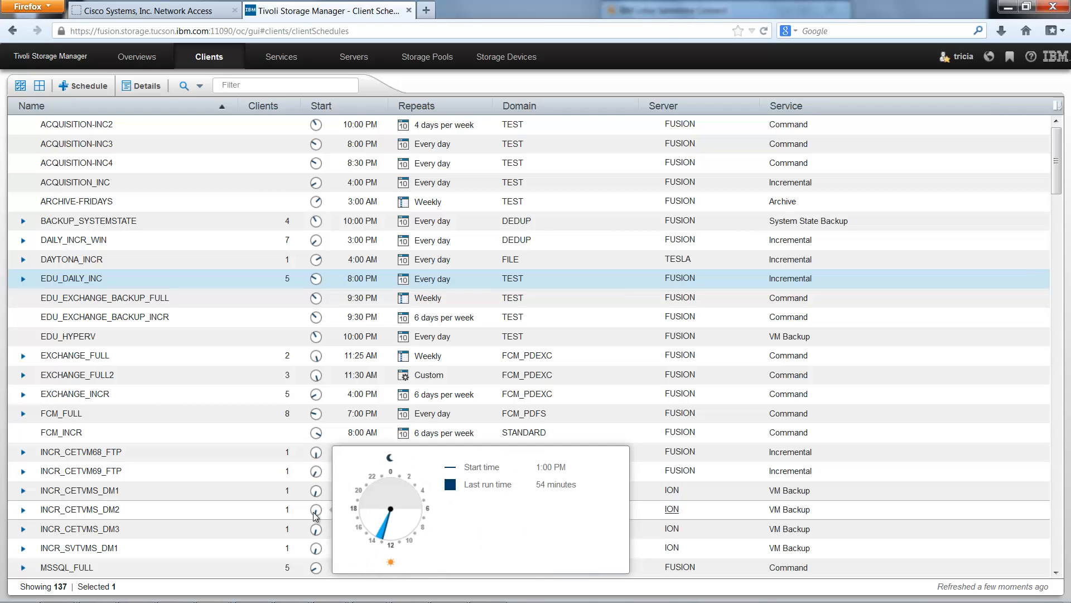